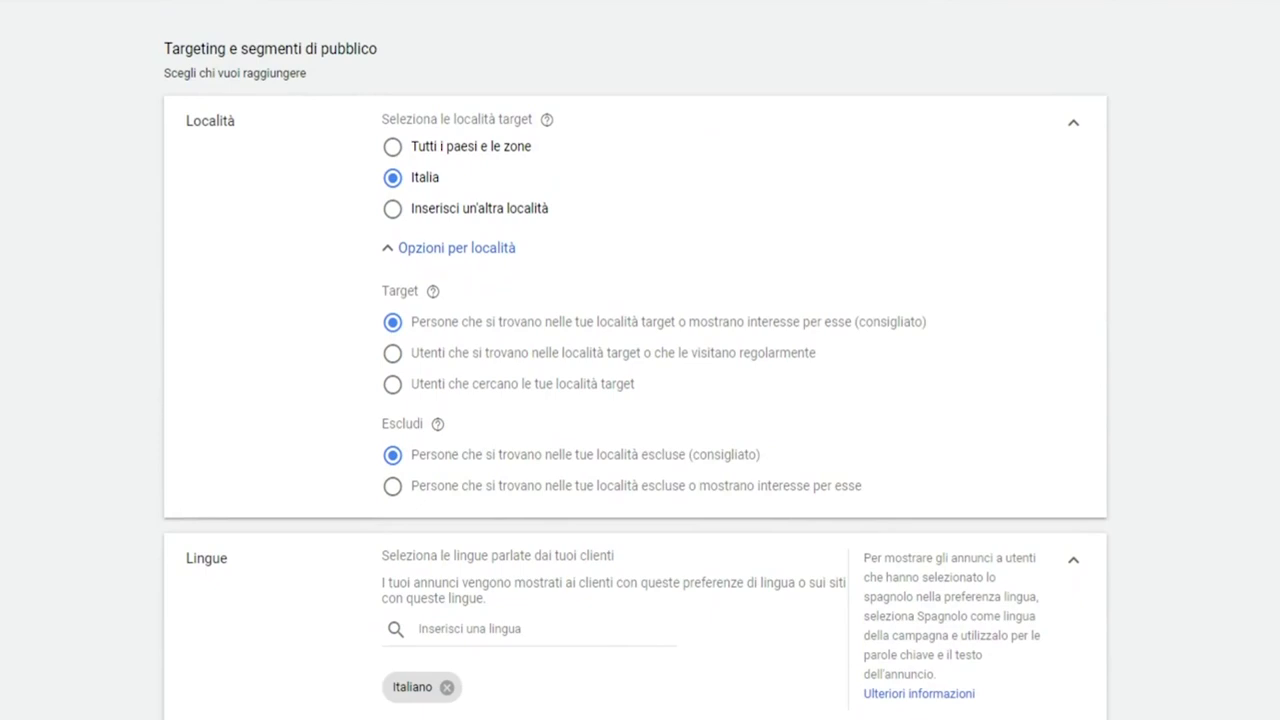
- Review the campaign's location, language and audience segment settings, including the target and exclusion options for Italia
{"action": "scroll", "coordinate": [1229, 123], "scroll_direction": "down", "scroll_amount": 2}
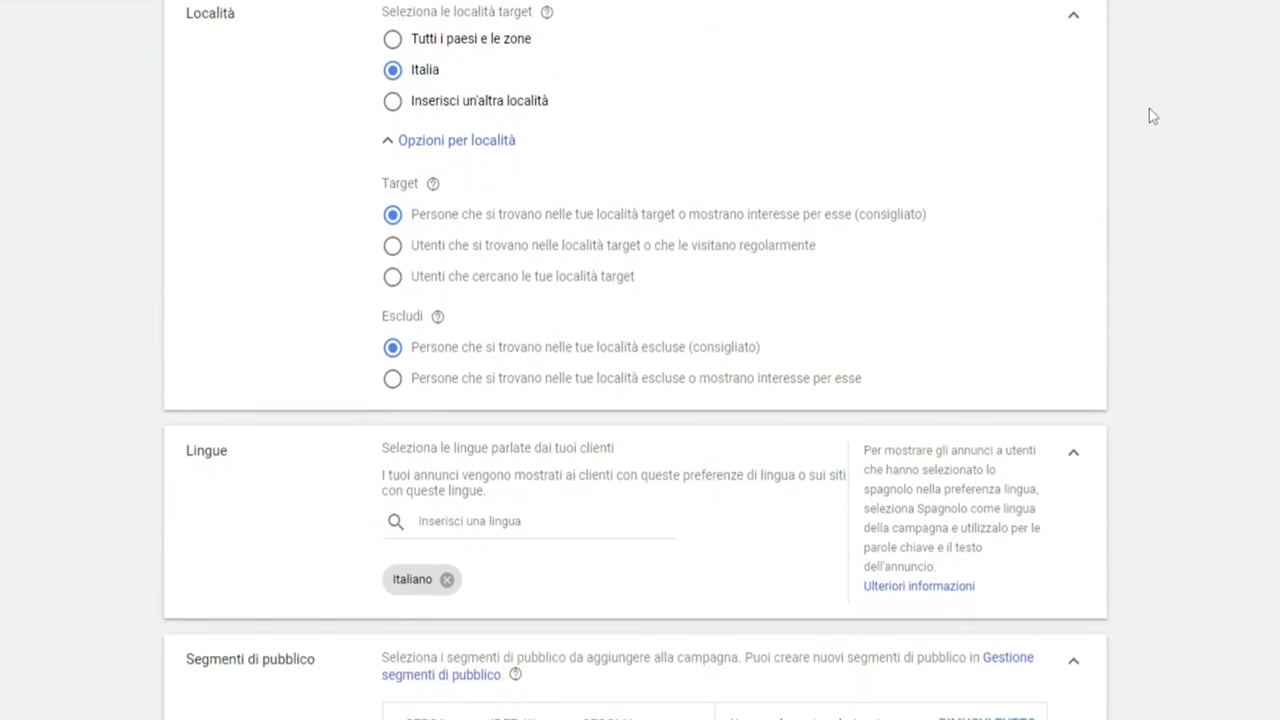
{"action": "scroll", "coordinate": [423, 271], "scroll_direction": "down", "scroll_amount": 1}
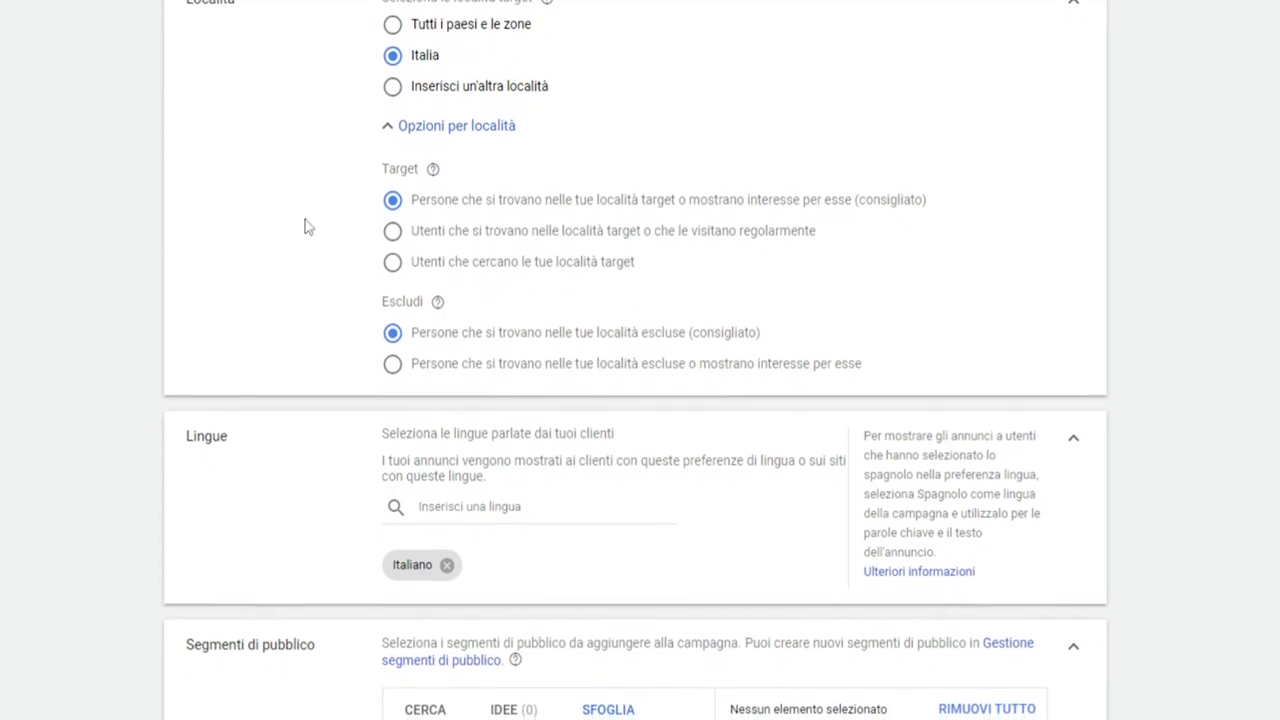
{"action": "scroll", "coordinate": [128, 303], "scroll_direction": "down", "scroll_amount": 3}
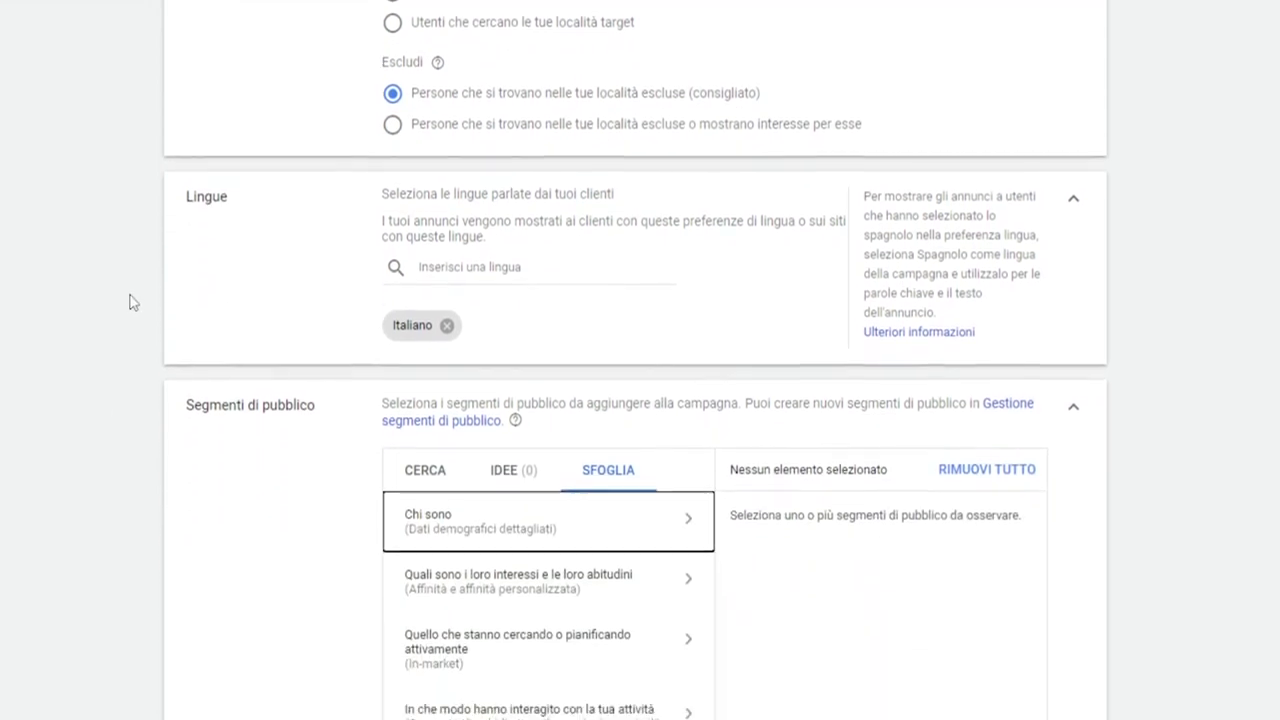
{"action": "scroll", "coordinate": [128, 303], "scroll_direction": "down", "scroll_amount": 1}
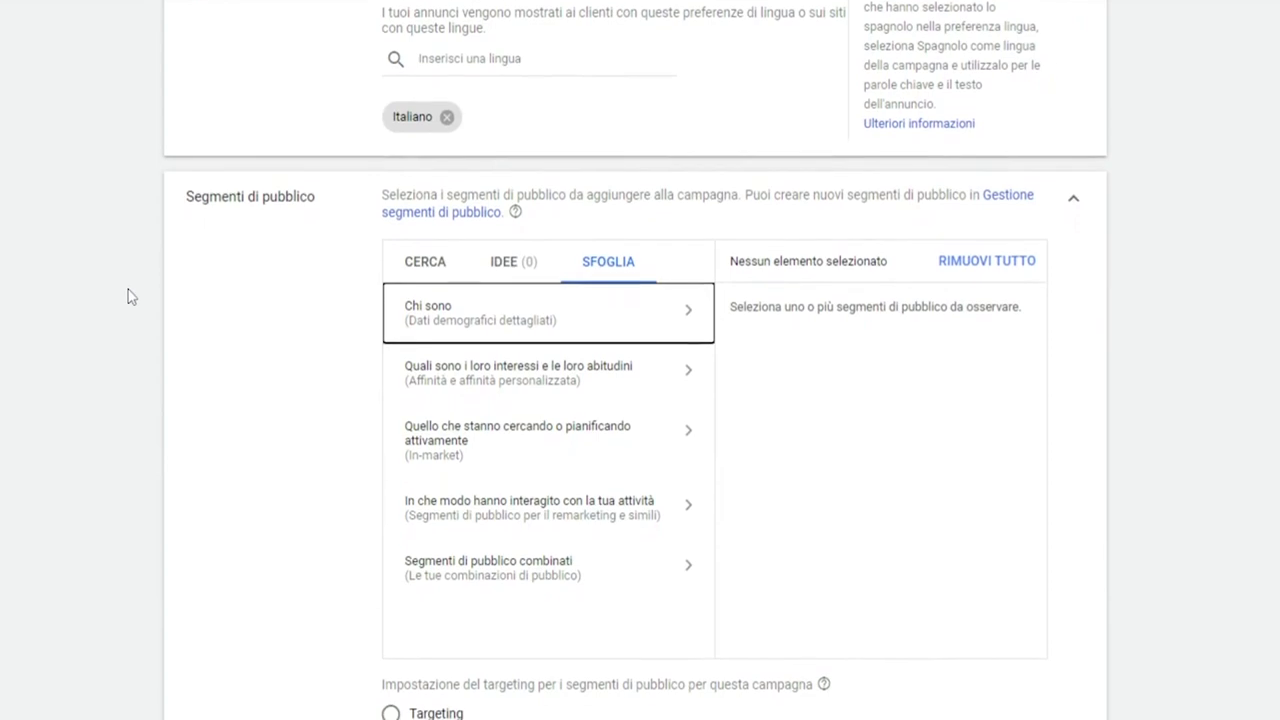
{"action": "scroll", "coordinate": [206, 292], "scroll_direction": "down", "scroll_amount": 1}
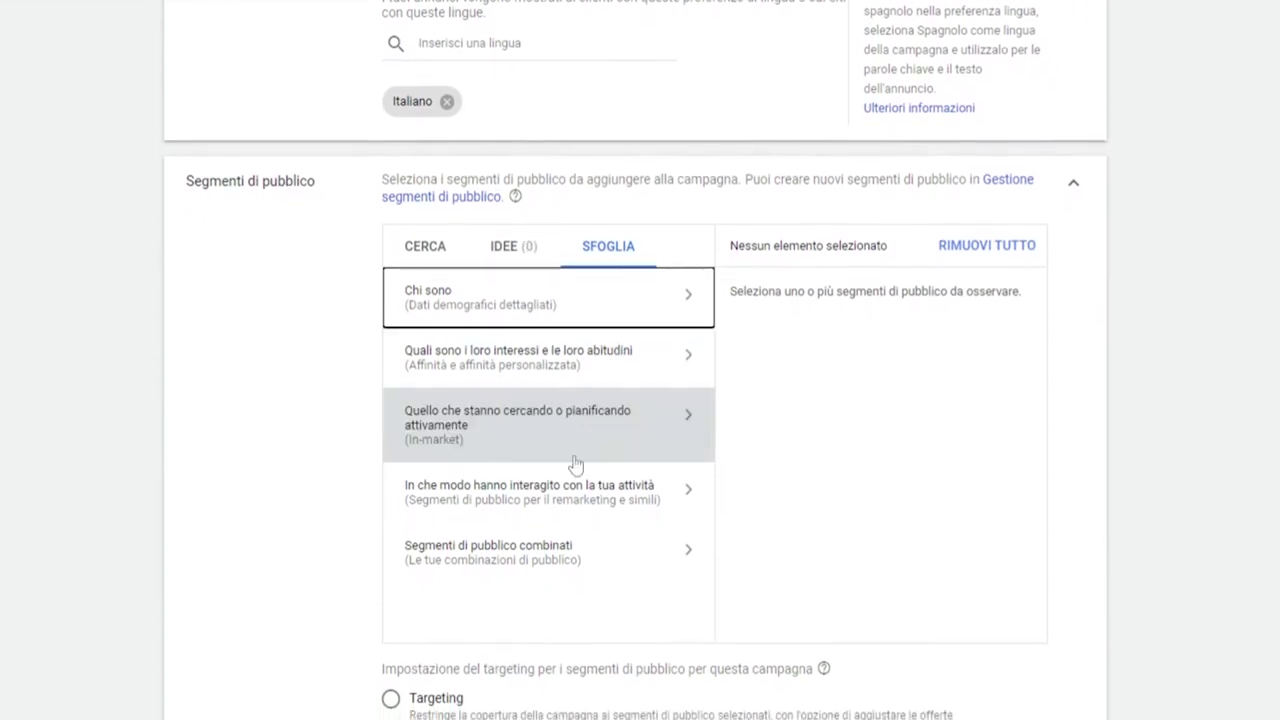
{"action": "scroll", "coordinate": [46, 377], "scroll_direction": "down", "scroll_amount": 1}
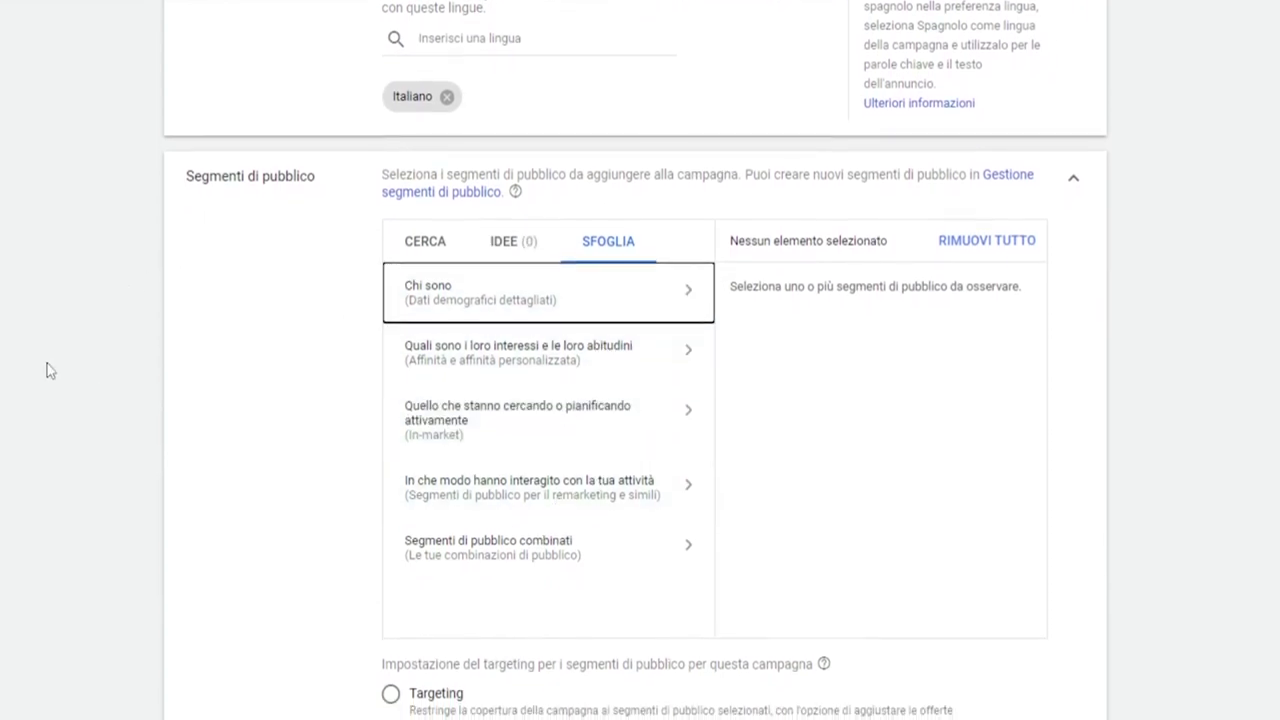
{"action": "left_click", "coordinate": [141, 331]}
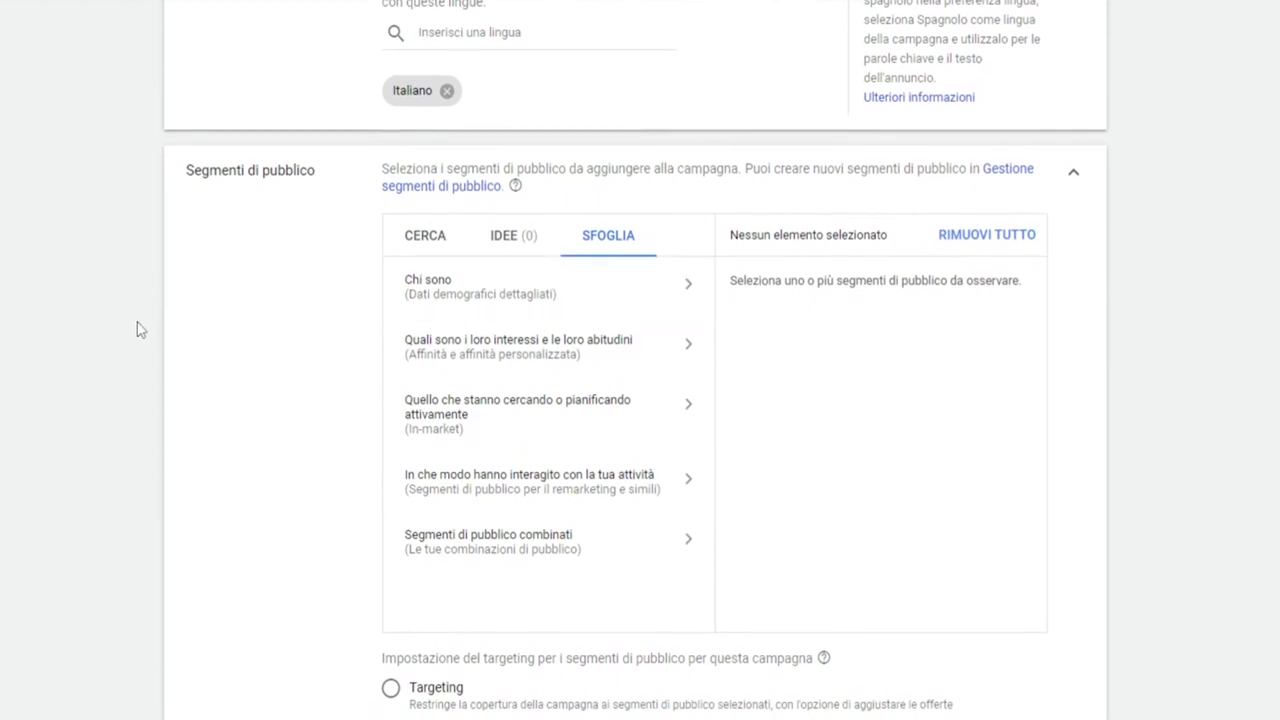
{"action": "scroll", "coordinate": [145, 308], "scroll_direction": "up", "scroll_amount": 5}
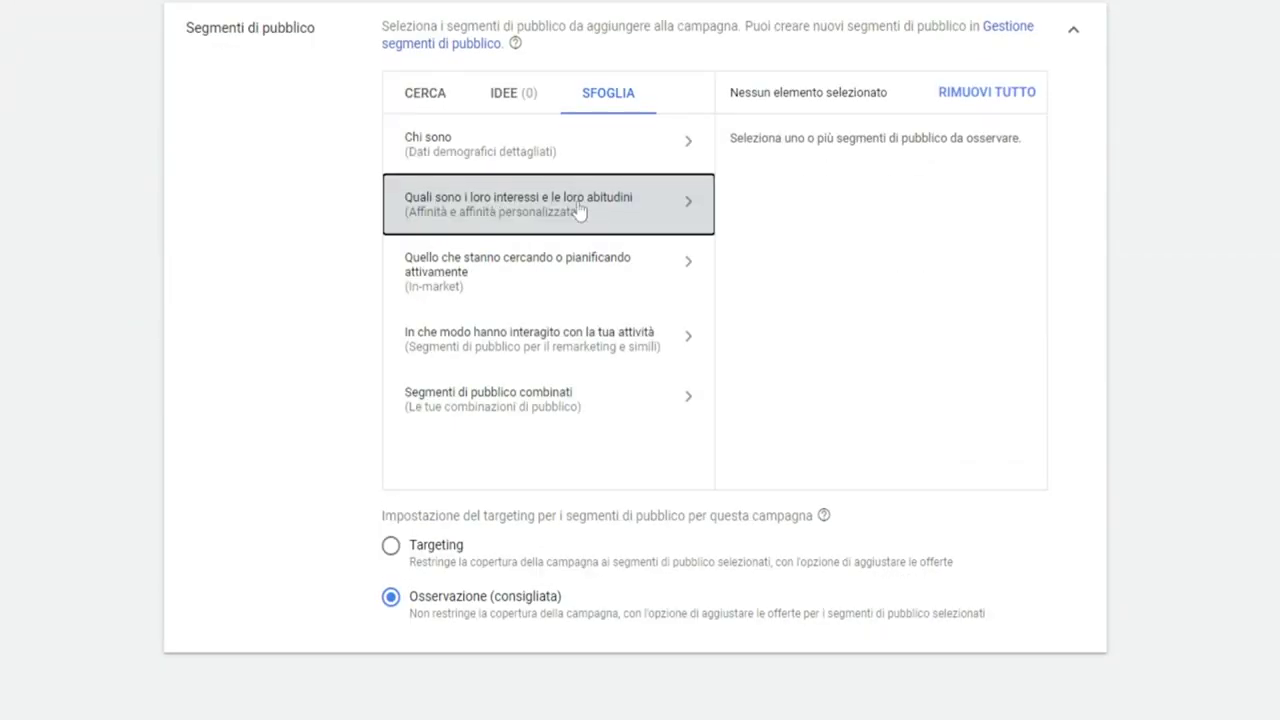
- Browse the affinity categories under interests and habits, expanding Bellezza e benessere and Sport e fitness
{"action": "left_click", "coordinate": [580, 210]}
{"action": "left_click", "coordinate": [681, 253]}
{"action": "left_click_drag", "start_coordinate": [712, 260], "coordinate": [726, 309]}
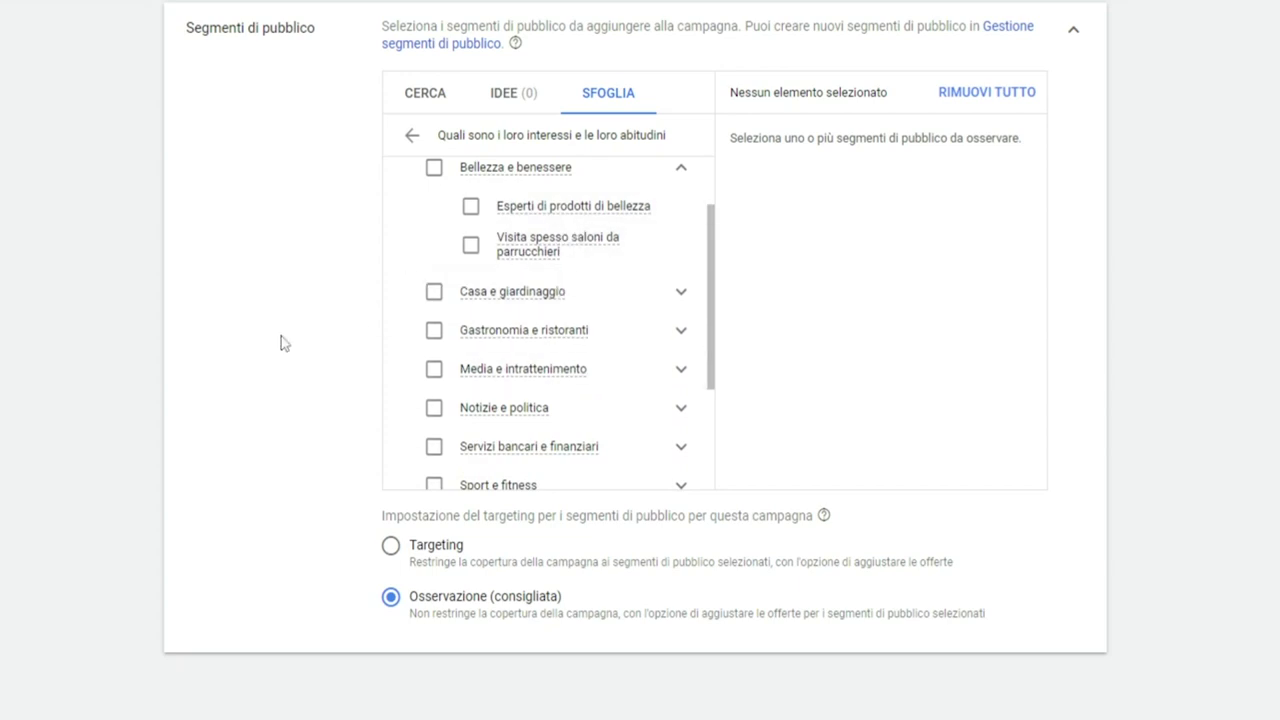
{"action": "scroll", "coordinate": [240, 335], "scroll_direction": "down", "scroll_amount": 1}
{"action": "scroll", "coordinate": [591, 289], "scroll_direction": "down", "scroll_amount": 5}
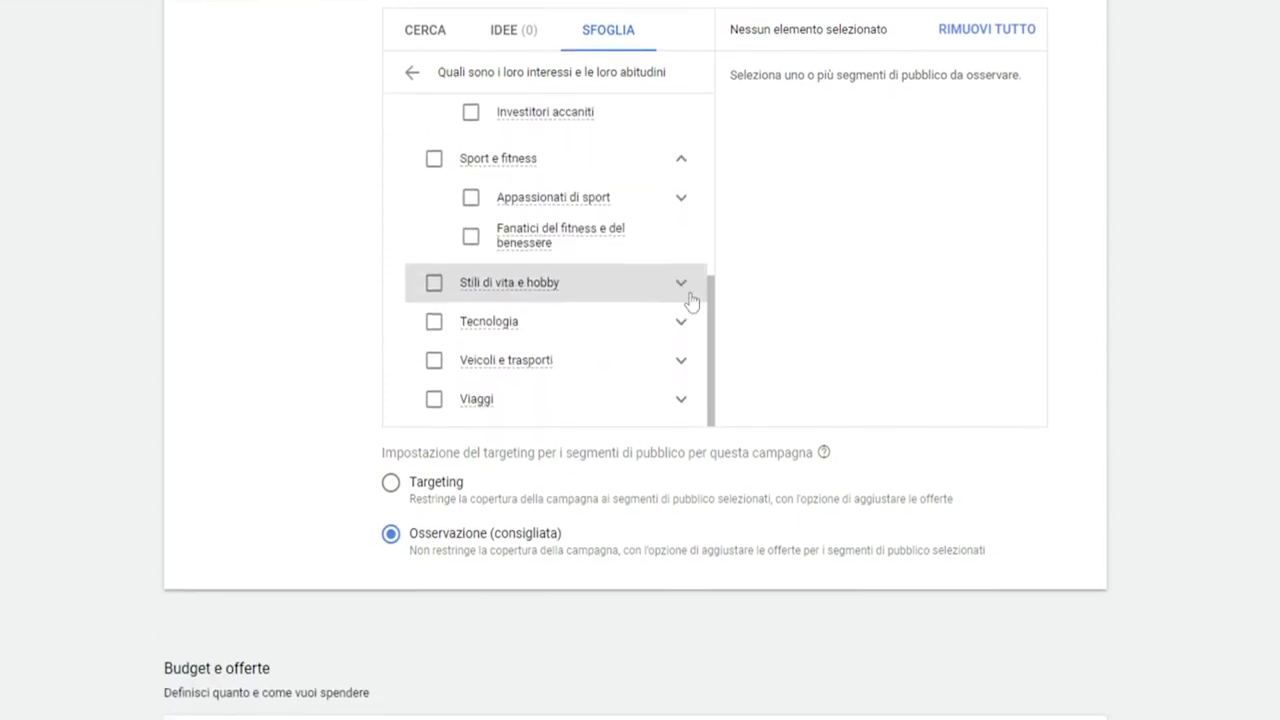
- Look through the Stili di vita e hobby subcategories and add the Tecnologia affinity segment to the campaign
{"action": "left_click", "coordinate": [681, 283]}
{"action": "scroll", "coordinate": [649, 211], "scroll_direction": "down", "scroll_amount": 2}
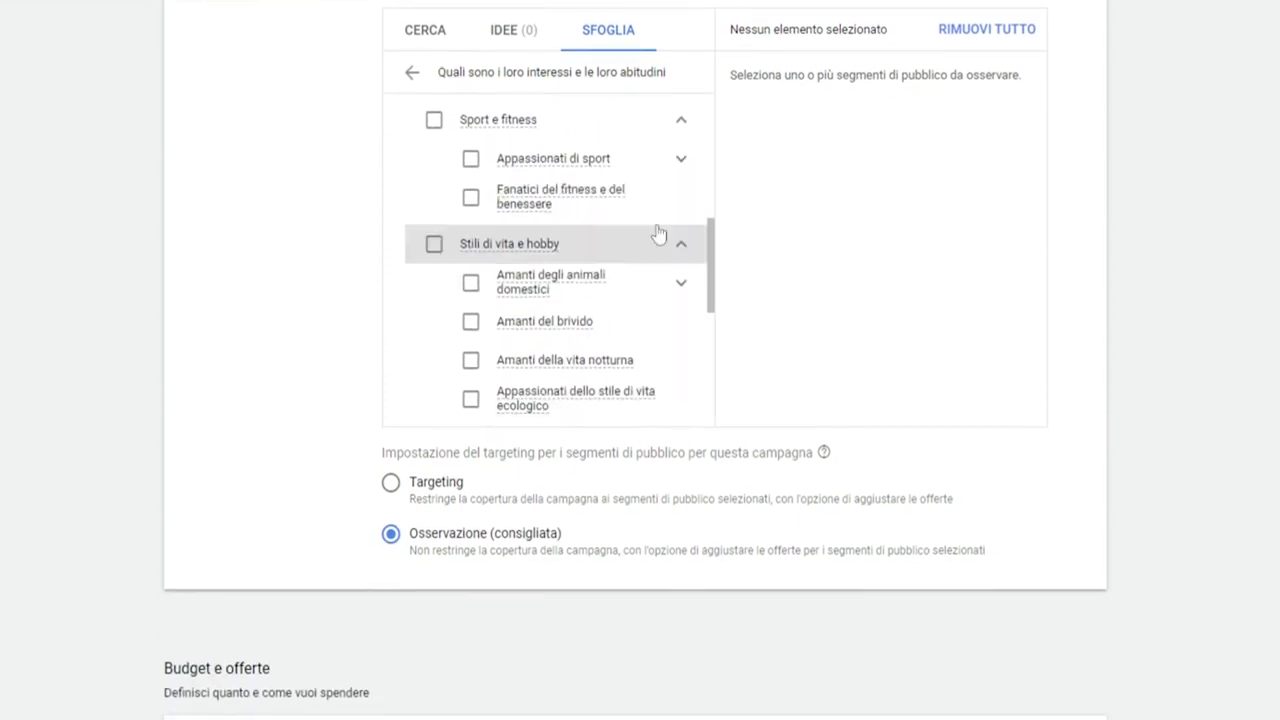
{"action": "scroll", "coordinate": [630, 230], "scroll_direction": "down", "scroll_amount": 2}
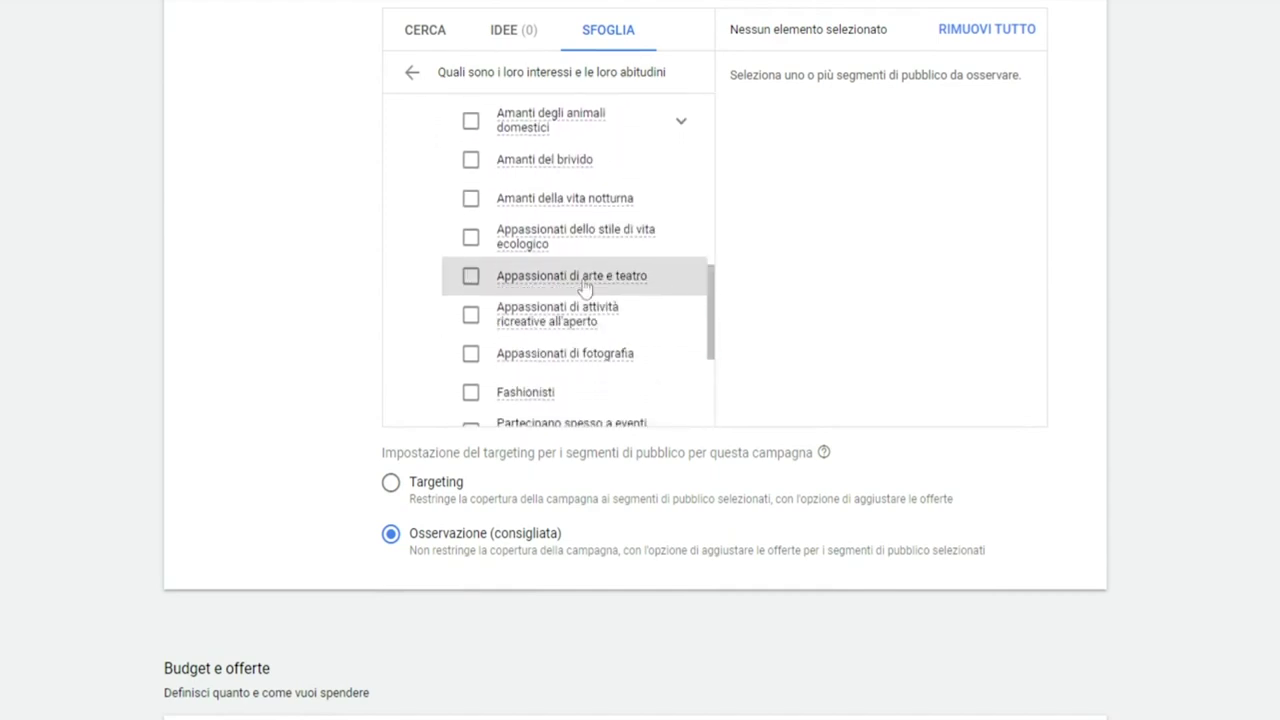
{"action": "scroll", "coordinate": [533, 168], "scroll_direction": "down", "scroll_amount": 1}
{"action": "scroll", "coordinate": [535, 172], "scroll_direction": "down", "scroll_amount": 1}
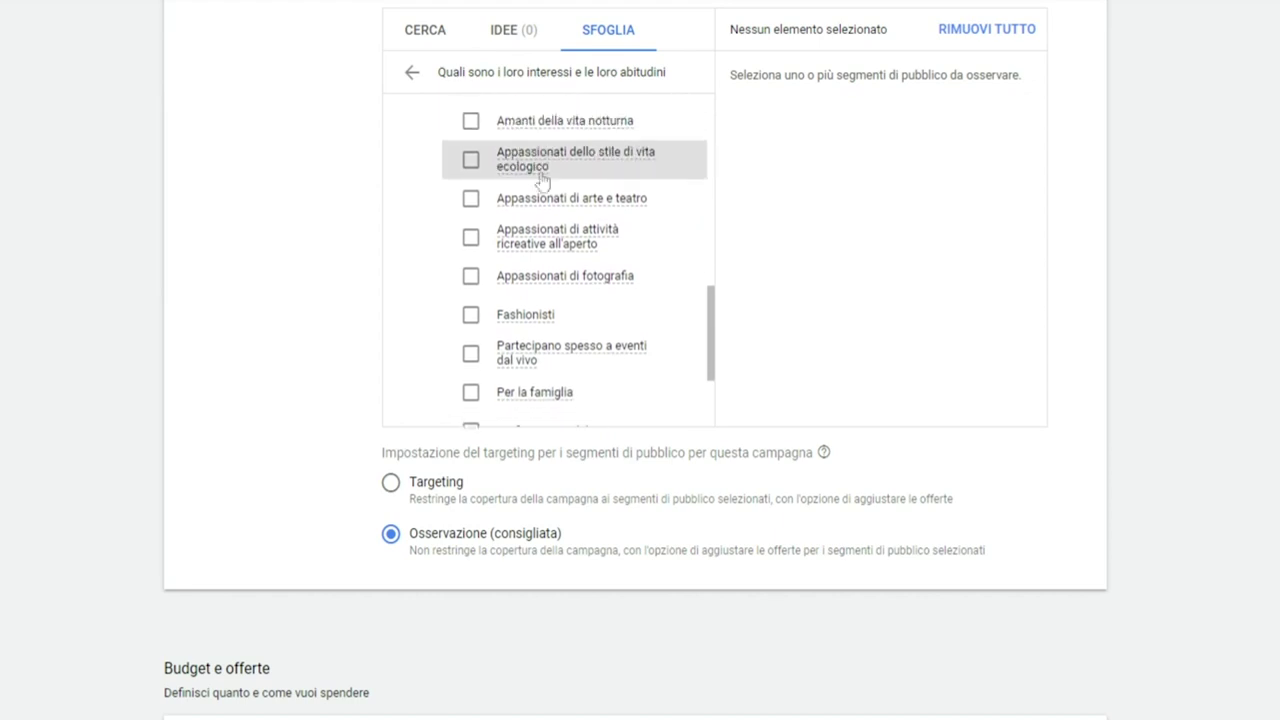
{"action": "scroll", "coordinate": [720, 340], "scroll_direction": "down", "scroll_amount": 1}
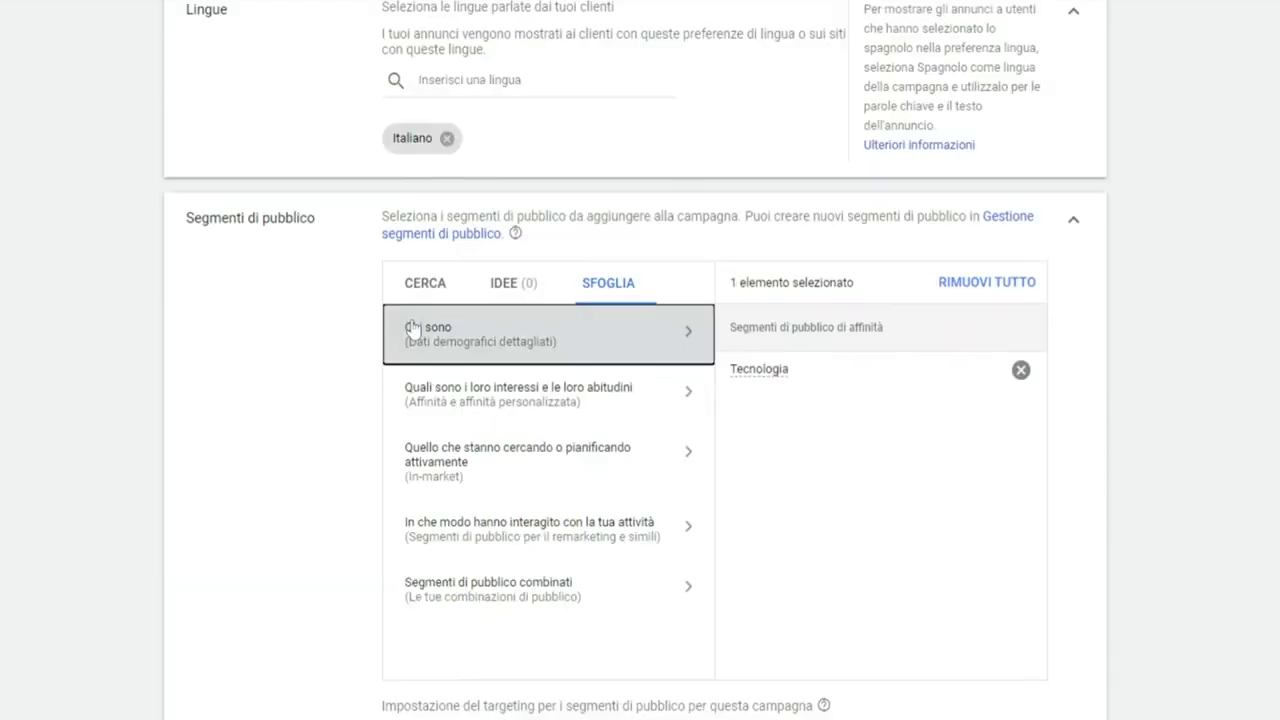
{"action": "scroll", "coordinate": [500, 394], "scroll_direction": "down", "scroll_amount": 3}
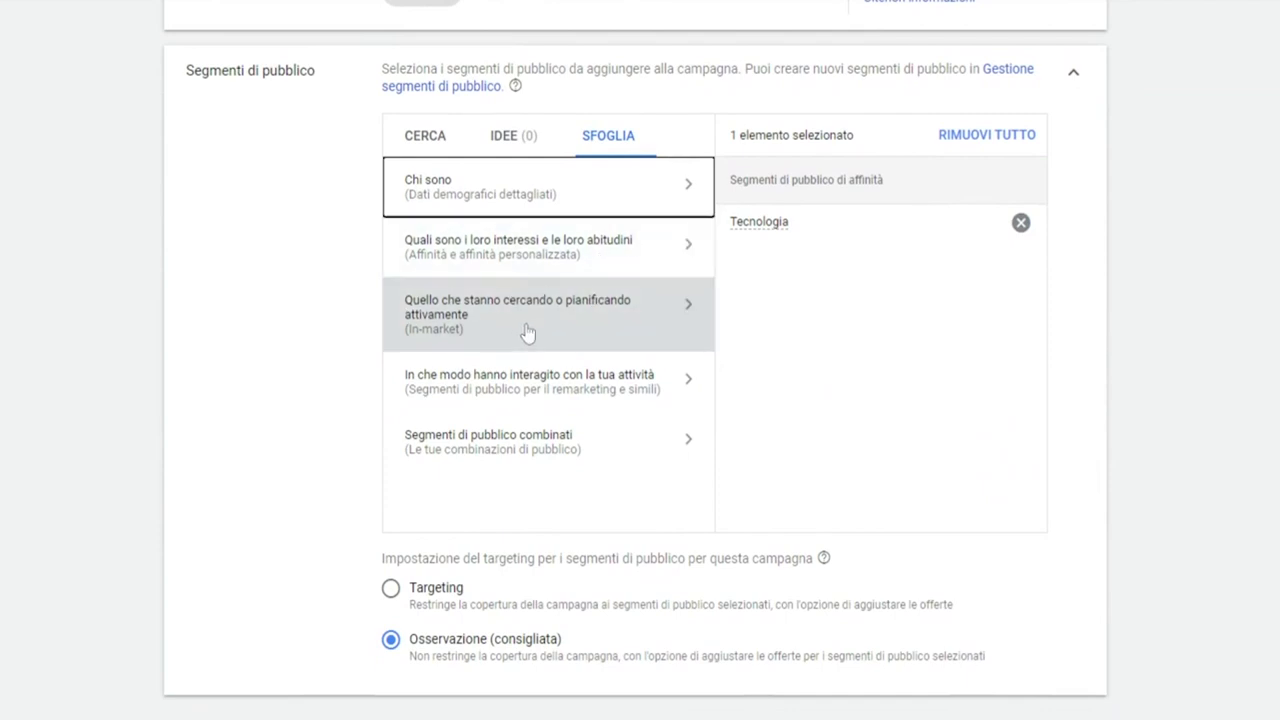
{"action": "scroll", "coordinate": [321, 246], "scroll_direction": "down", "scroll_amount": 3}
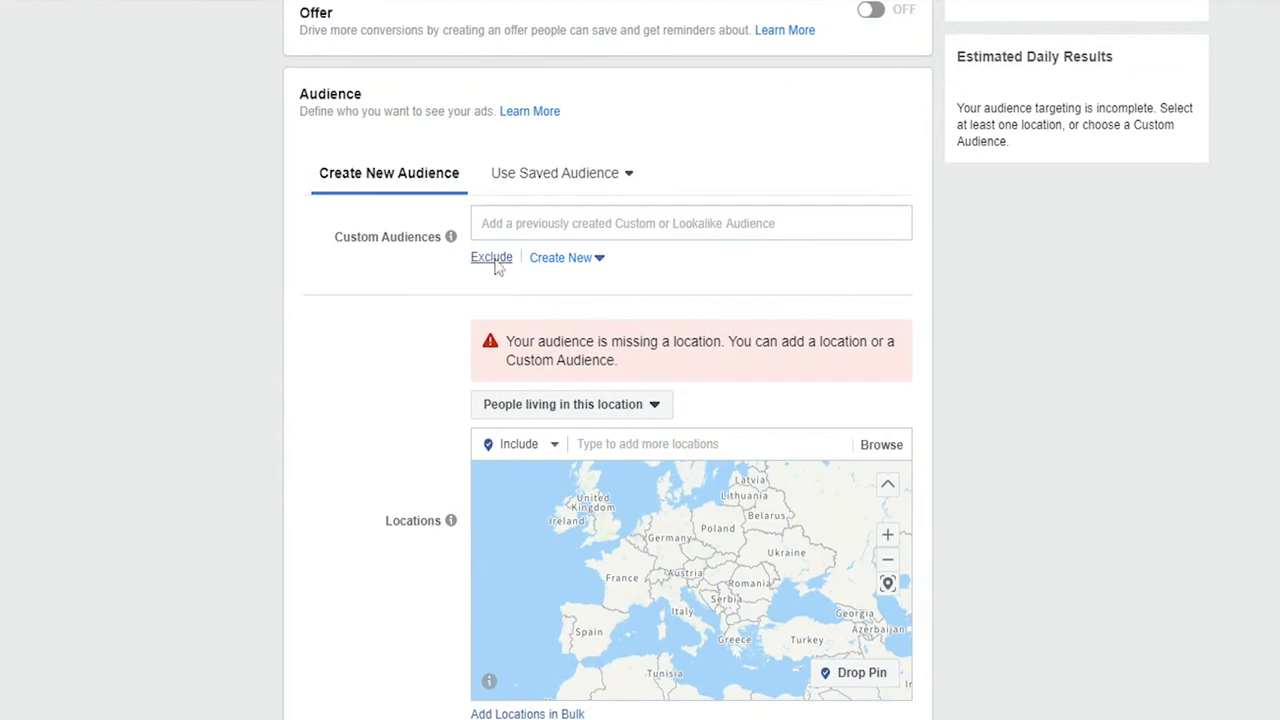
- Review the Facebook ad set's audience settings and view the choices for how people relate to the location
{"action": "scroll", "coordinate": [81, 282], "scroll_direction": "down", "scroll_amount": 1}
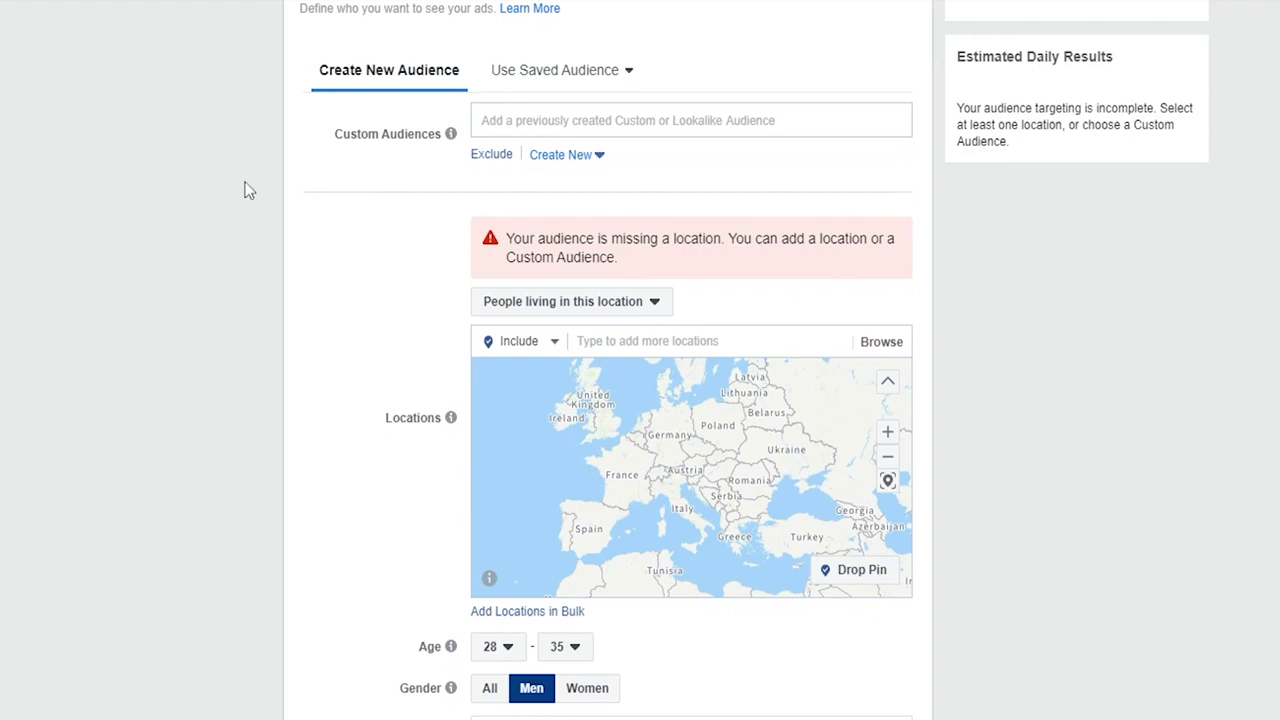
{"action": "scroll", "coordinate": [245, 190], "scroll_direction": "down", "scroll_amount": 1}
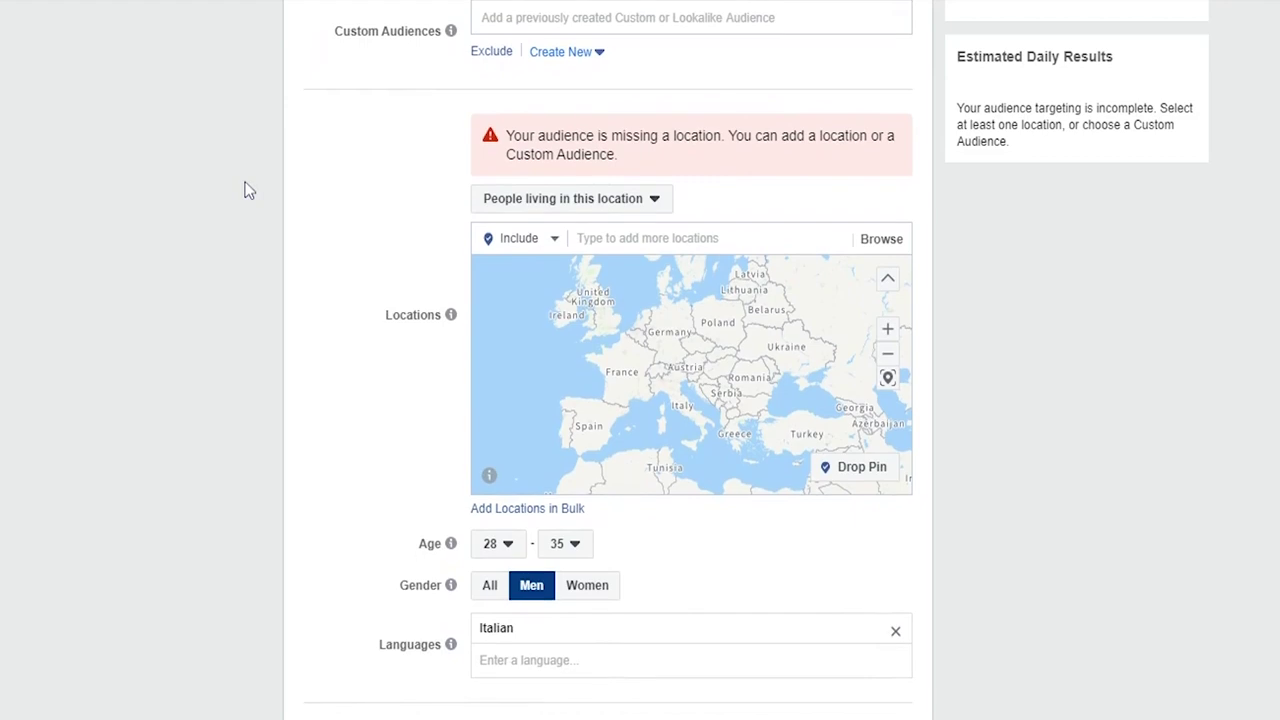
{"action": "scroll", "coordinate": [249, 190], "scroll_direction": "down", "scroll_amount": 1}
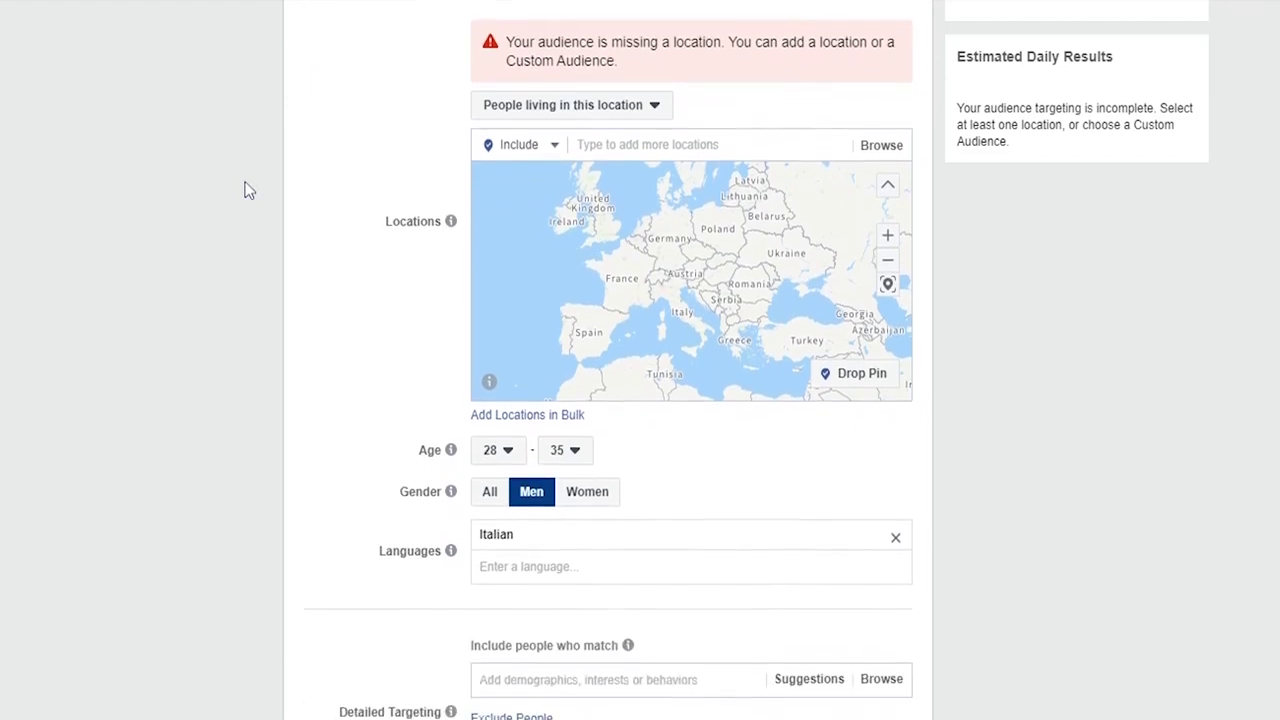
{"action": "left_click", "coordinate": [591, 101]}
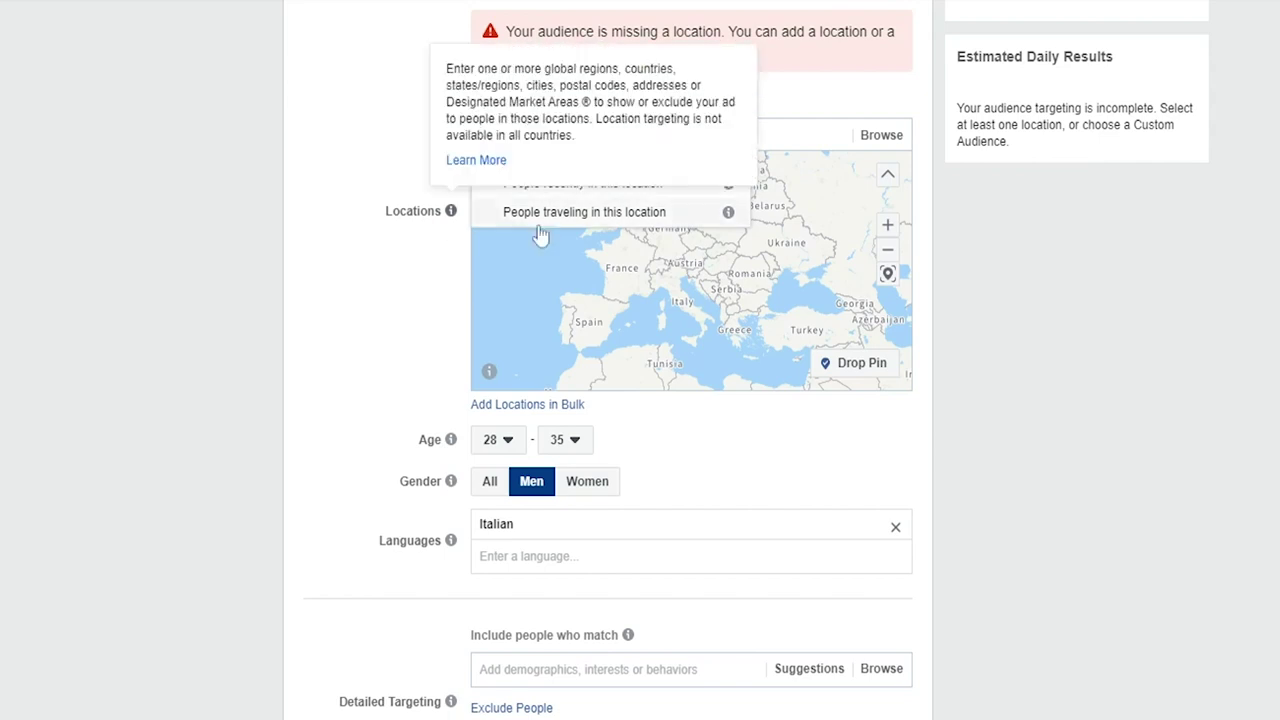
{"action": "left_click", "coordinate": [344, 316]}
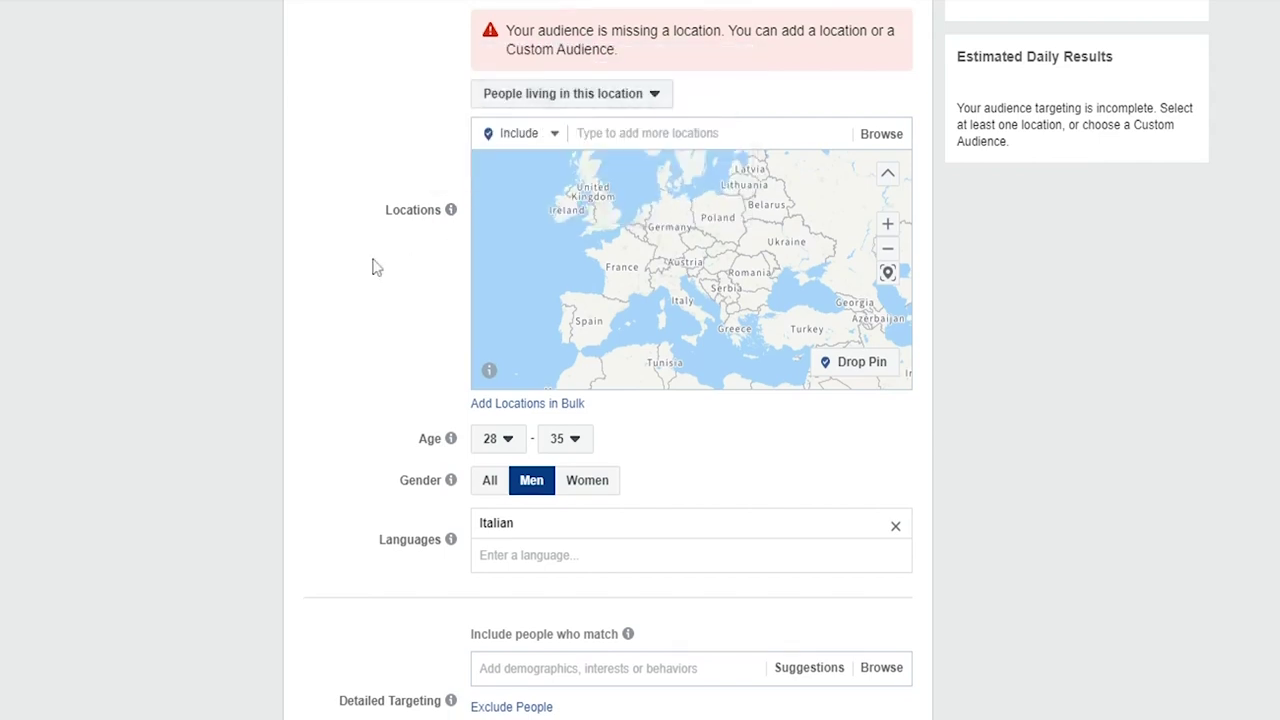
- Inspect Italy up close on the audience locations map
{"action": "scroll", "coordinate": [376, 267], "scroll_direction": "down", "scroll_amount": 2}
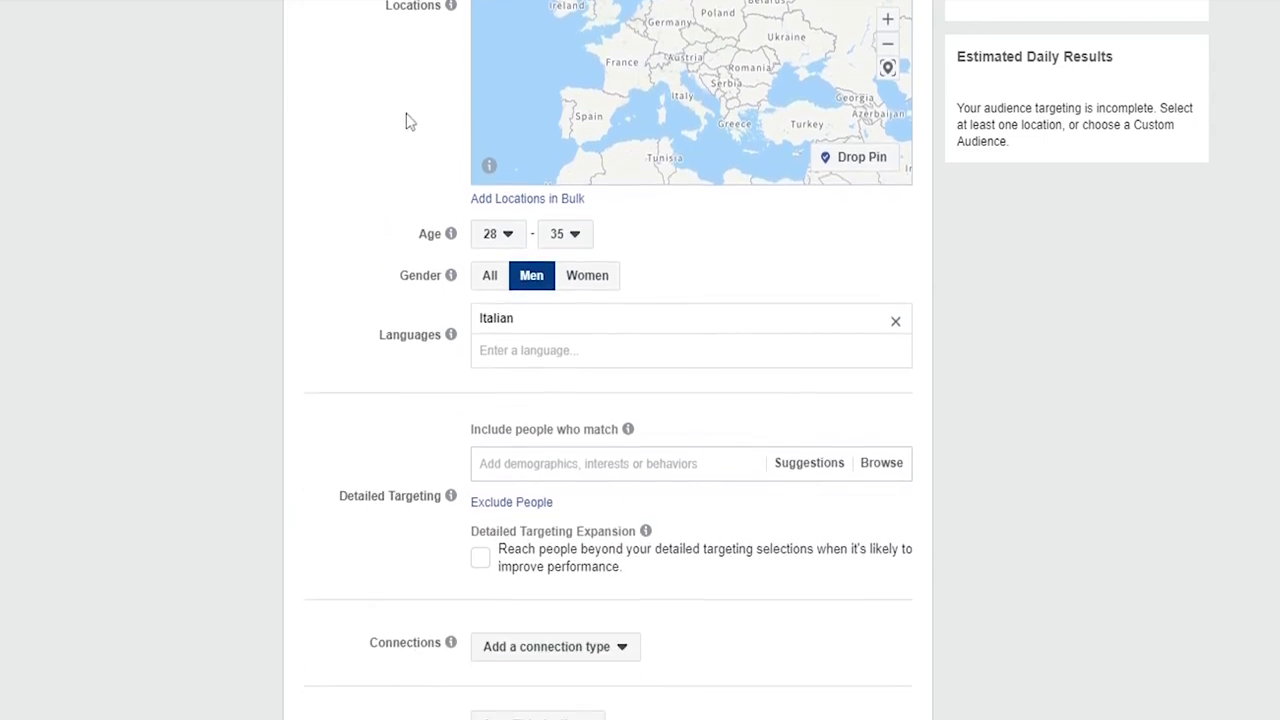
{"action": "scroll", "coordinate": [706, 194], "scroll_direction": "up", "scroll_amount": 2}
{"action": "scroll", "coordinate": [754, 147], "scroll_direction": "down", "scroll_amount": 2}
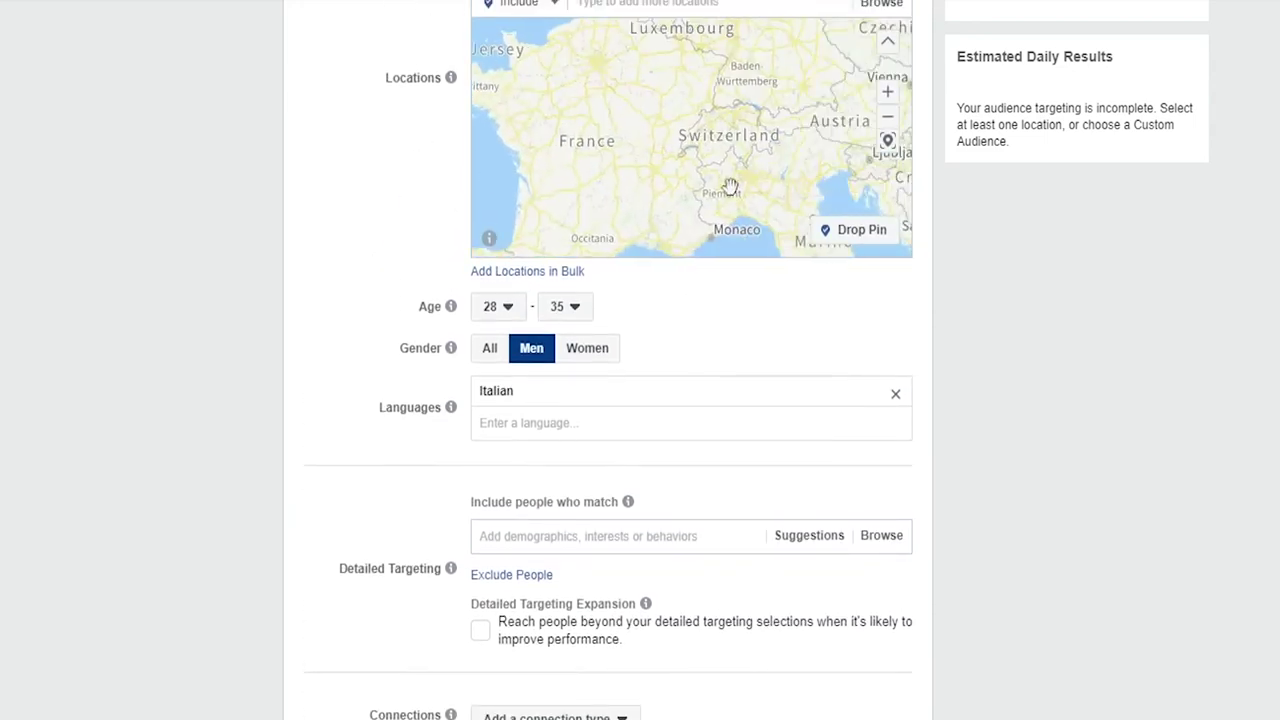
{"action": "scroll", "coordinate": [729, 186], "scroll_direction": "up", "scroll_amount": 2}
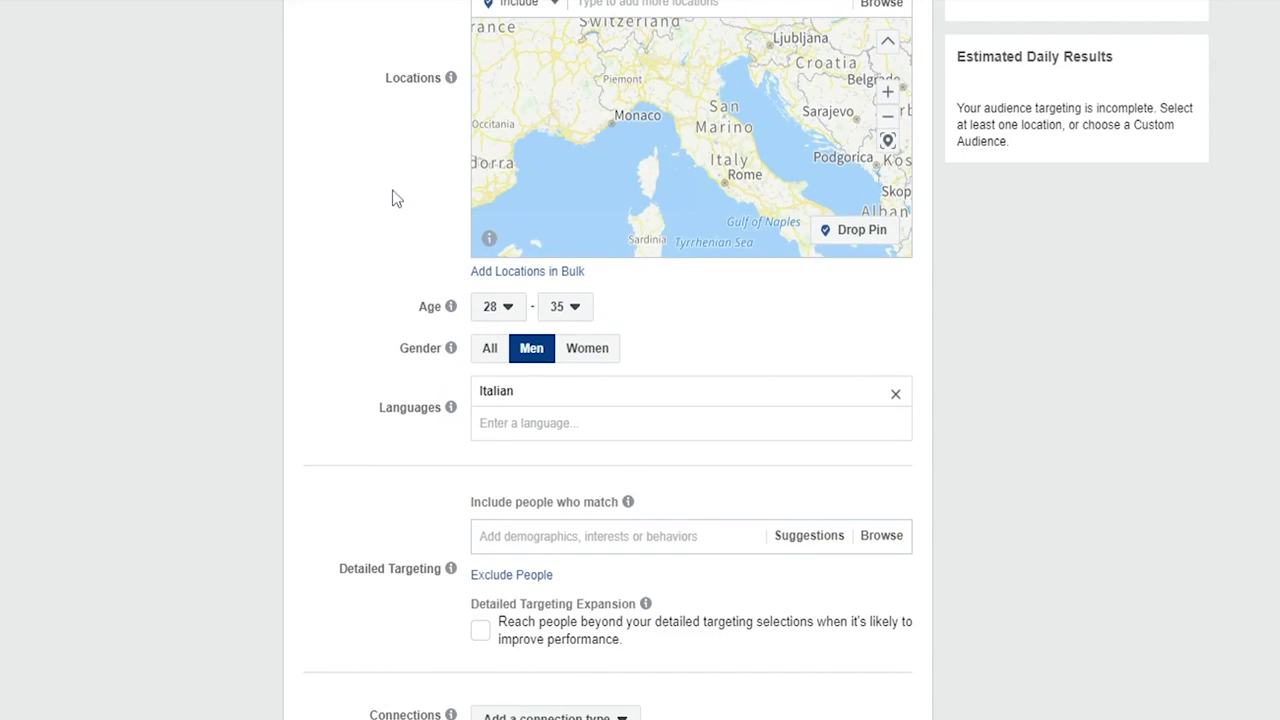
- View the minimum age choices and set the audience's gender to Women
{"action": "scroll", "coordinate": [396, 192], "scroll_direction": "down", "scroll_amount": 1}
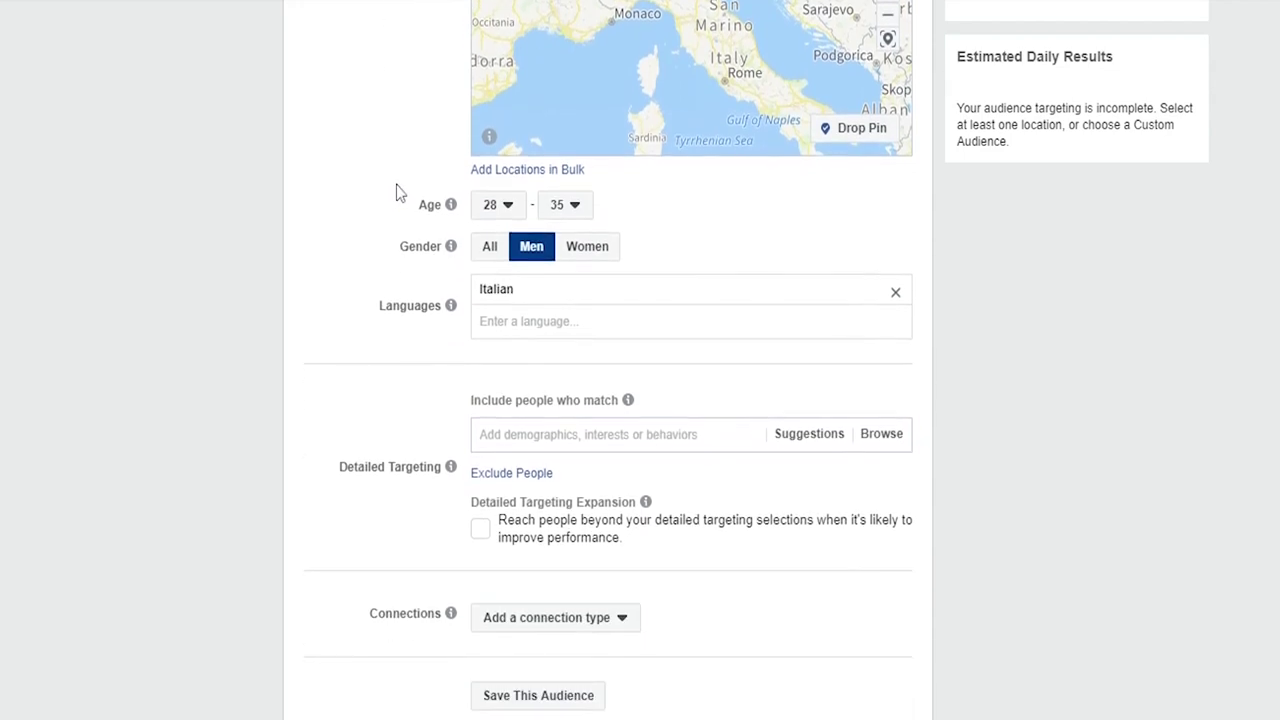
{"action": "scroll", "coordinate": [440, 160], "scroll_direction": "down", "scroll_amount": 1}
{"action": "left_click", "coordinate": [497, 108]}
{"action": "left_click", "coordinate": [763, 128]}
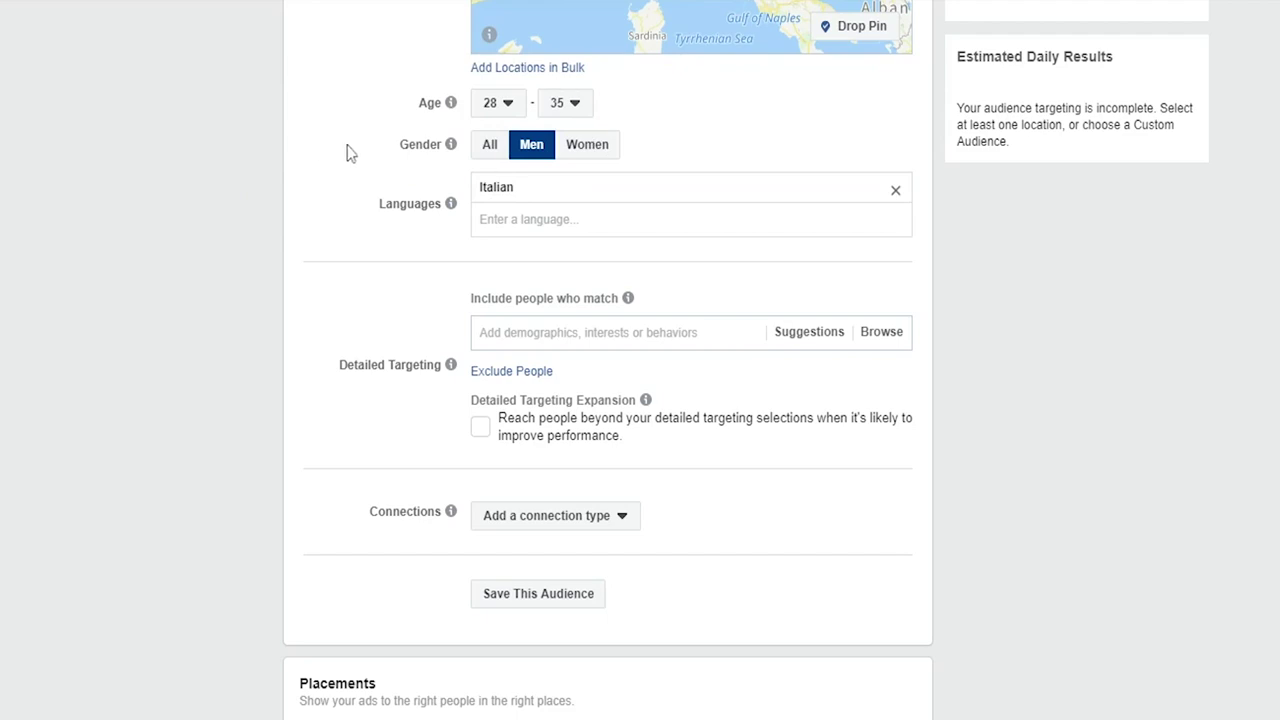
{"action": "left_click", "coordinate": [586, 146]}
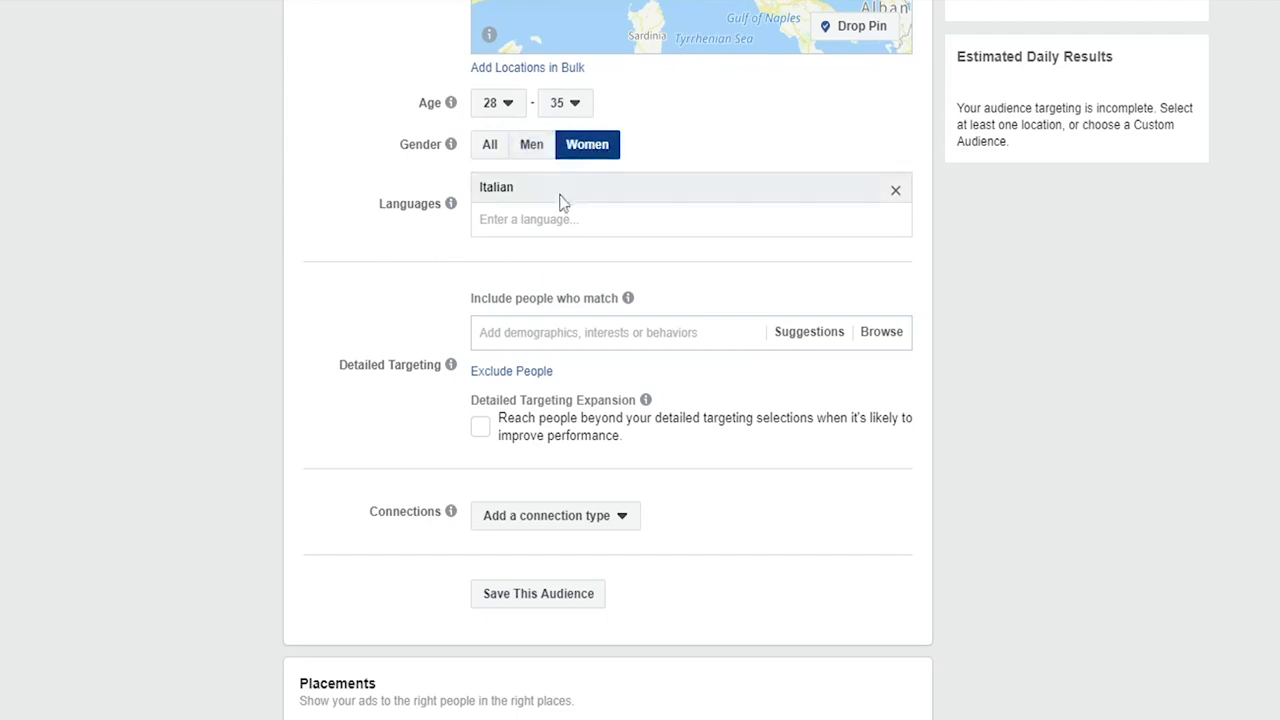
- Browse the detailed targeting demographics, expanding the Education and Financial categories
{"action": "scroll", "coordinate": [449, 243], "scroll_direction": "down", "scroll_amount": 1}
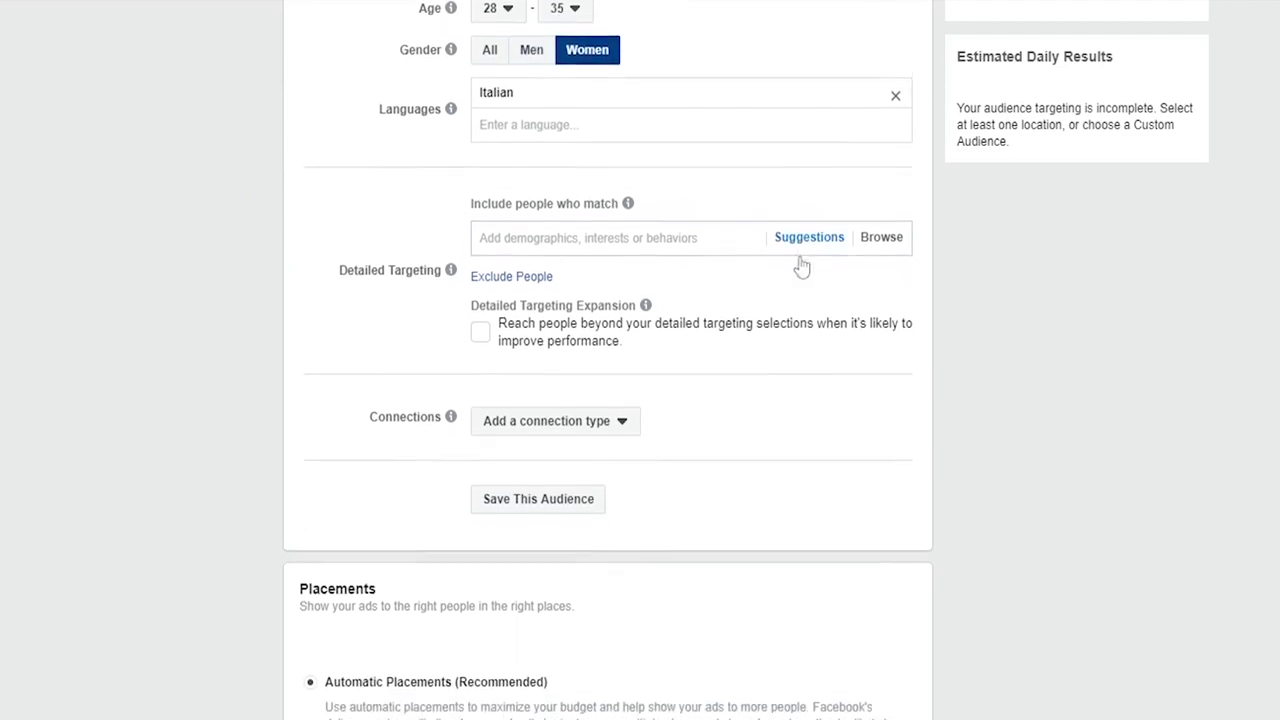
{"action": "left_click", "coordinate": [882, 228]}
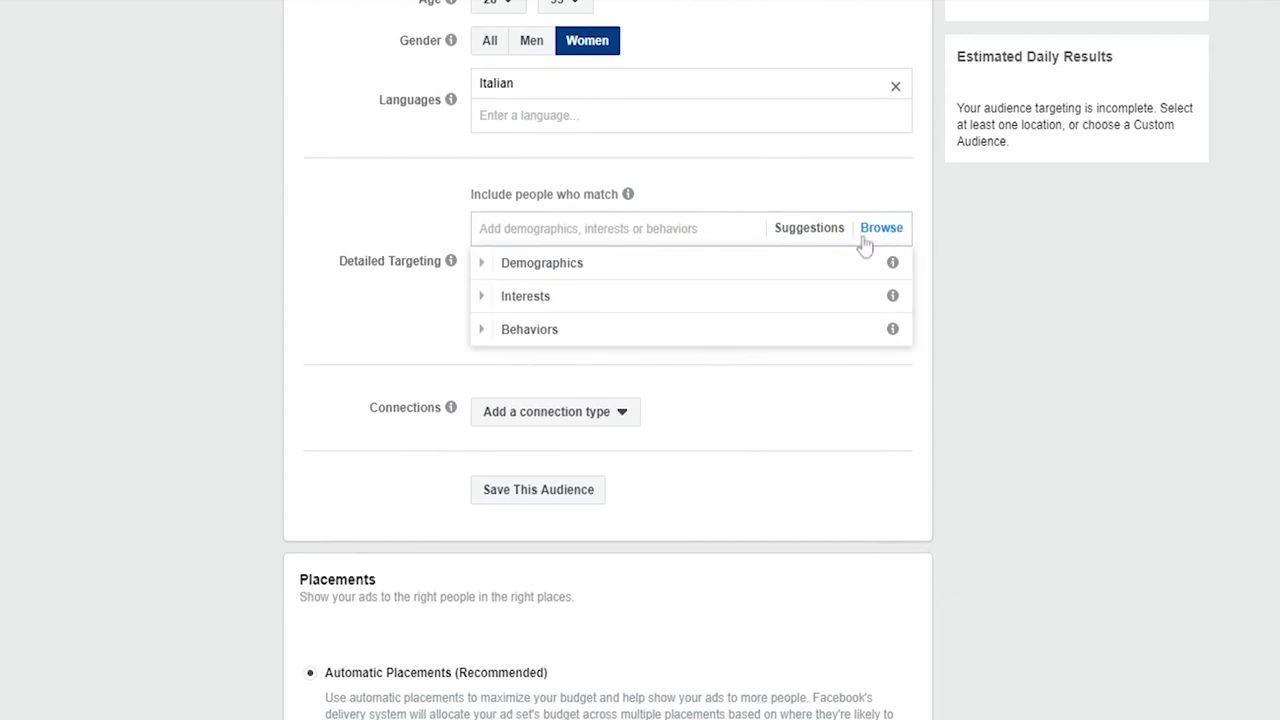
{"action": "left_click", "coordinate": [638, 265]}
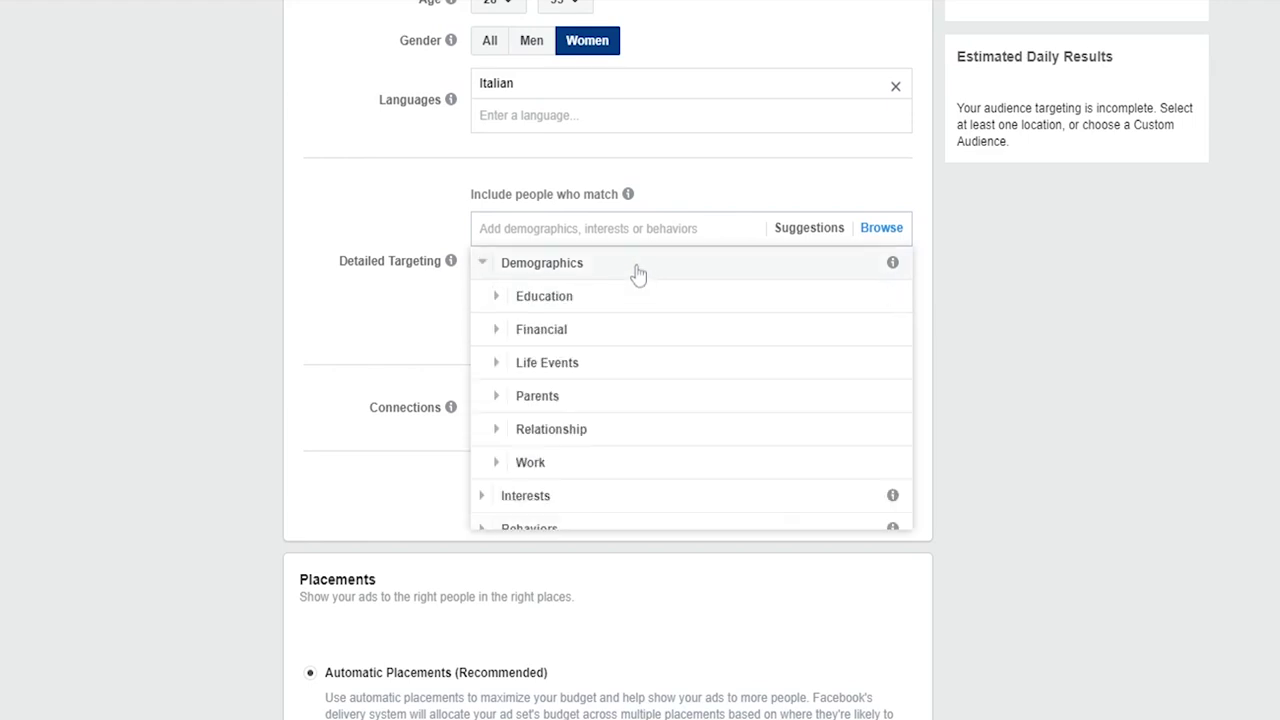
{"action": "left_click", "coordinate": [591, 298]}
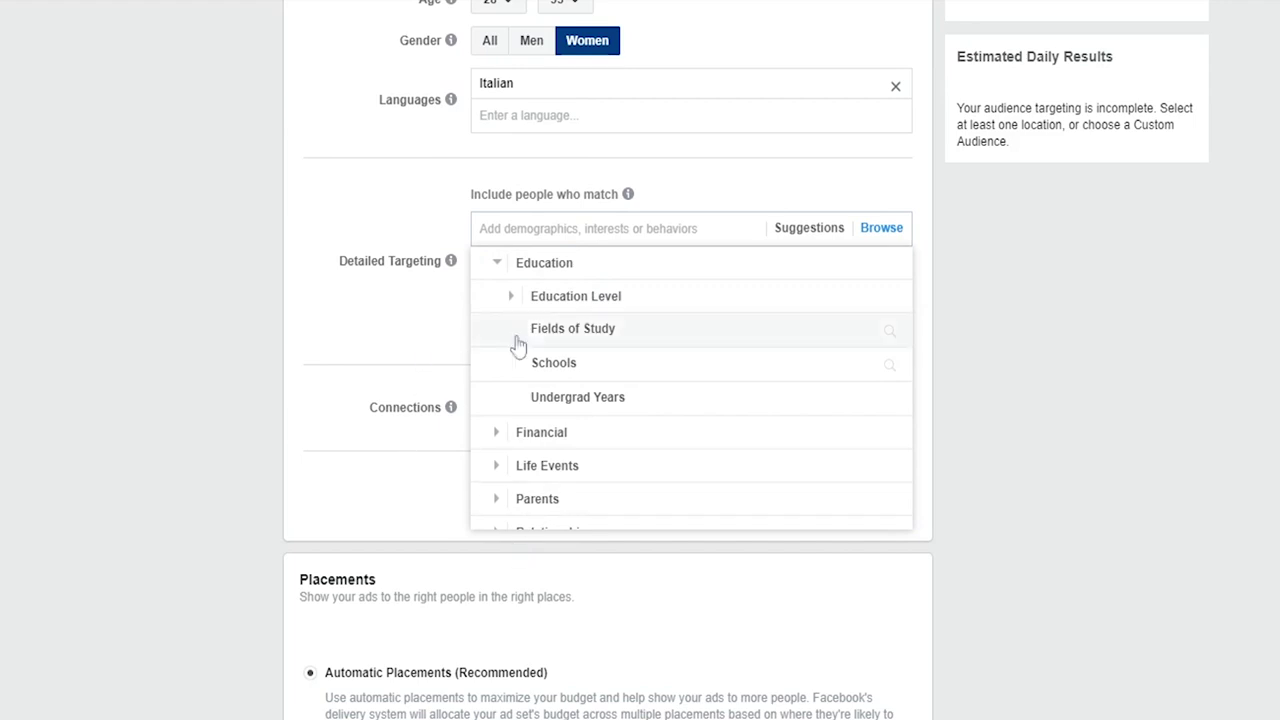
{"action": "left_click", "coordinate": [603, 264]}
{"action": "left_click", "coordinate": [591, 298]}
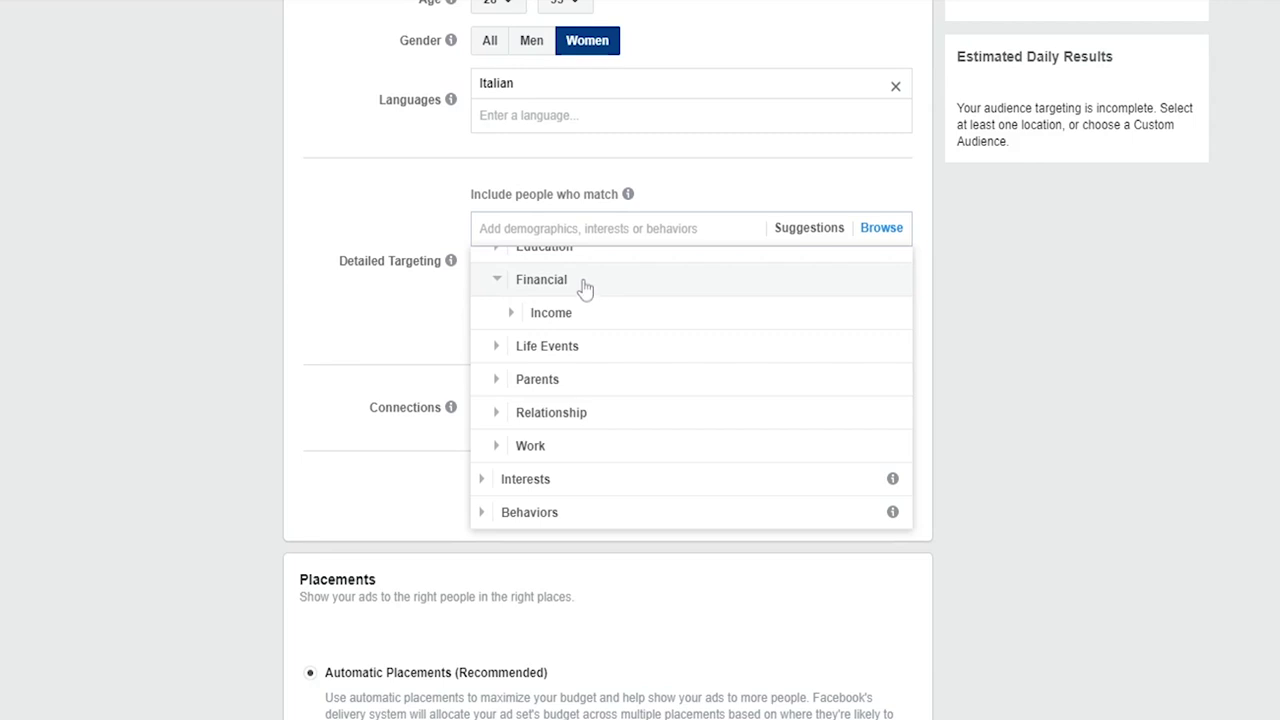
- Examine the Life Events options available under the detailed targeting demographics
{"action": "left_click", "coordinate": [599, 345]}
{"action": "scroll", "coordinate": [686, 300], "scroll_direction": "down", "scroll_amount": 5}
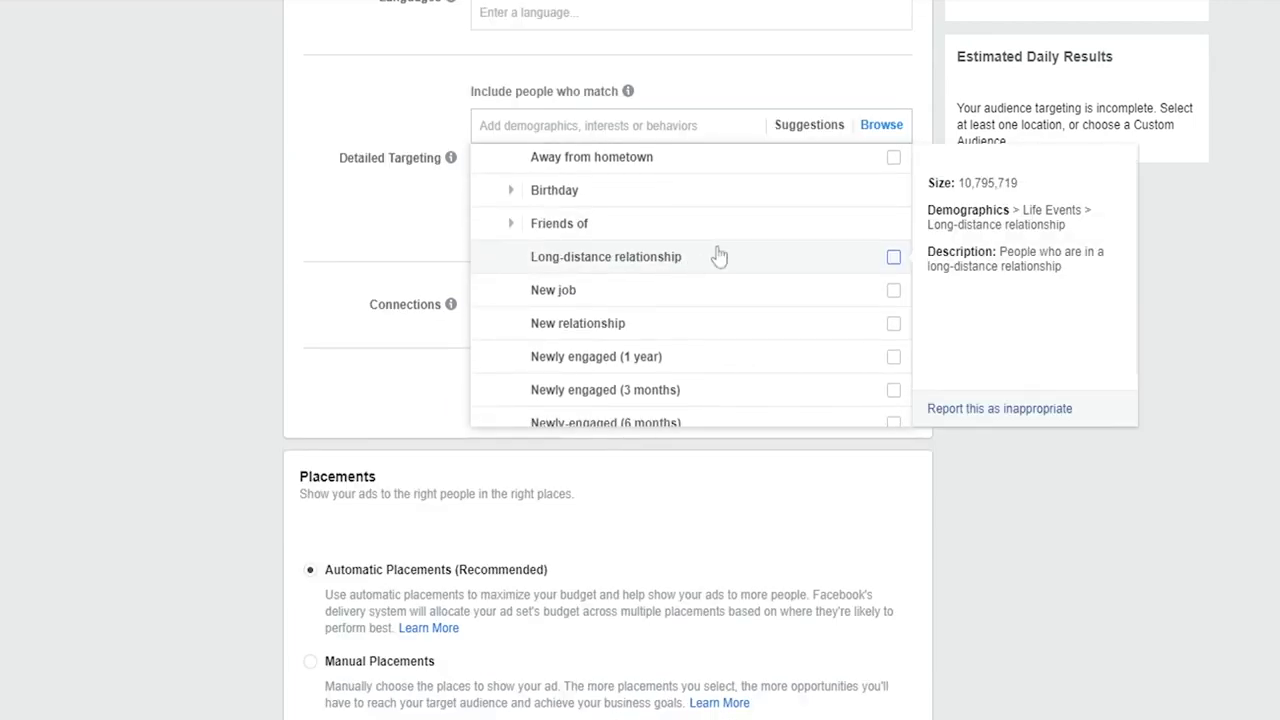
{"action": "scroll", "coordinate": [729, 250], "scroll_direction": "down", "scroll_amount": 2}
{"action": "scroll", "coordinate": [620, 330], "scroll_direction": "down", "scroll_amount": 1}
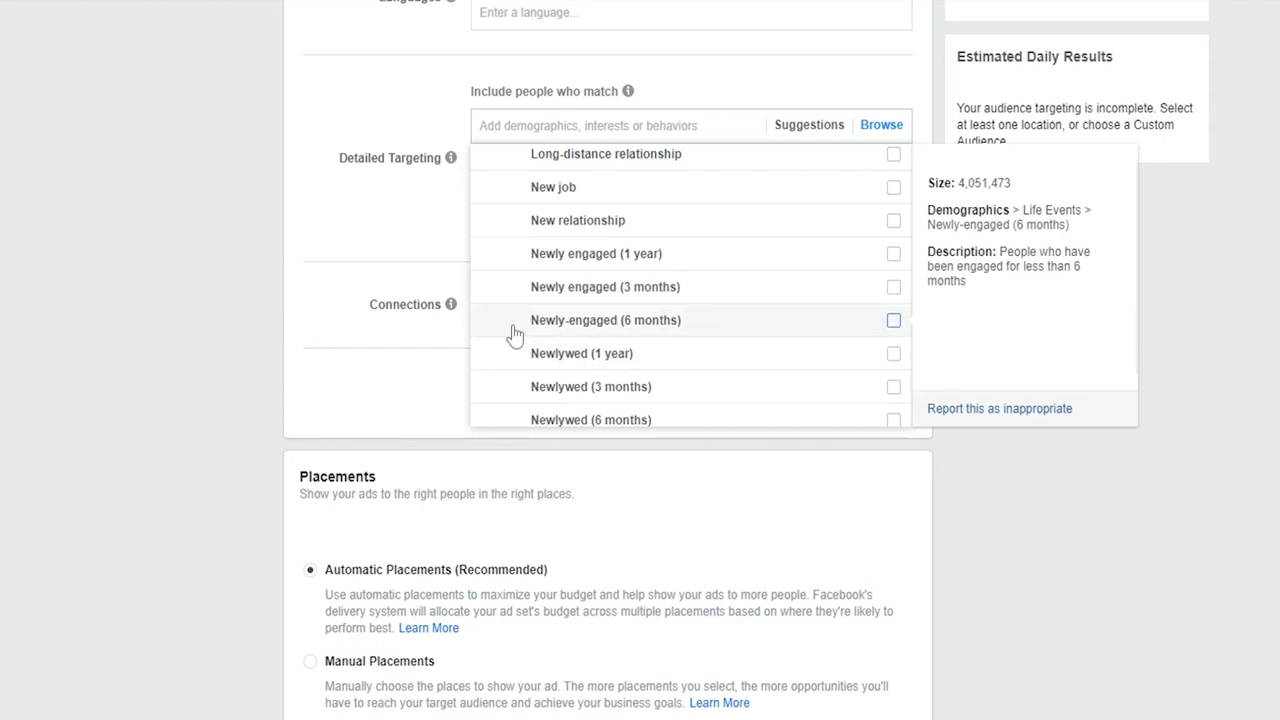
{"action": "scroll", "coordinate": [645, 235], "scroll_direction": "down", "scroll_amount": 4}
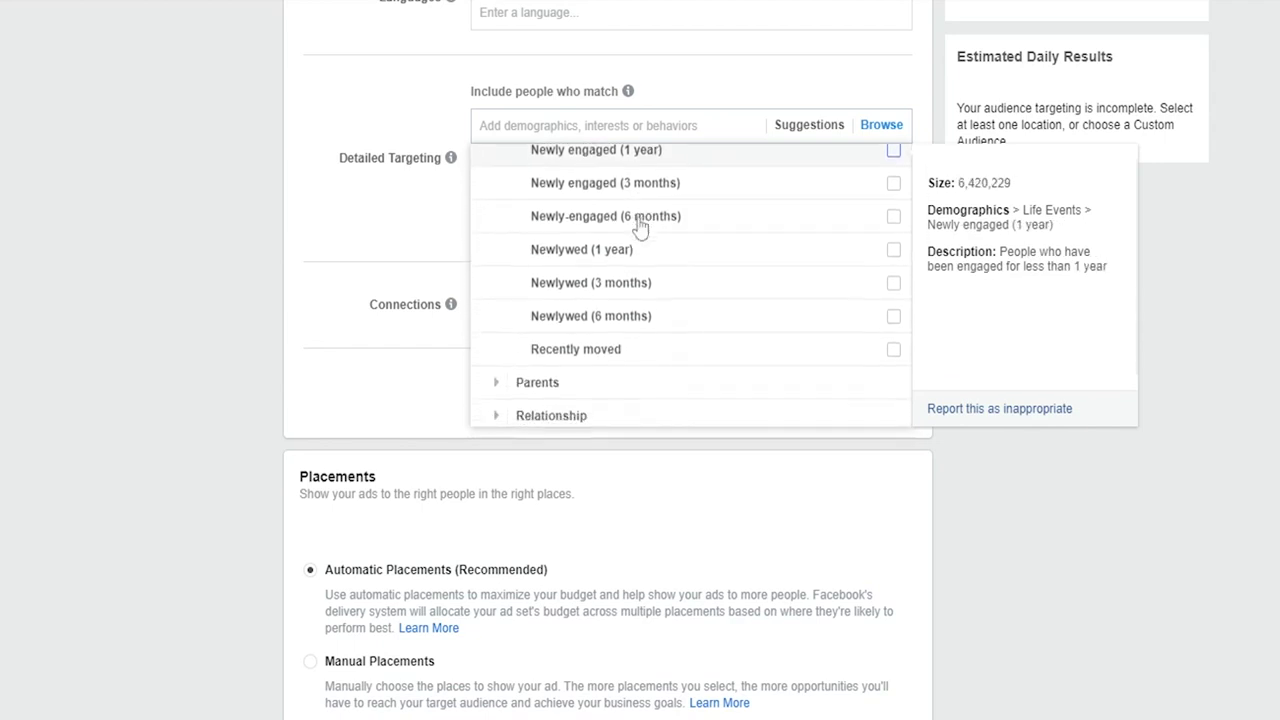
- Expand the Interests category in detailed targeting, including its Food and drink group, to view the available options
{"action": "scroll", "coordinate": [665, 327], "scroll_direction": "down", "scroll_amount": 2}
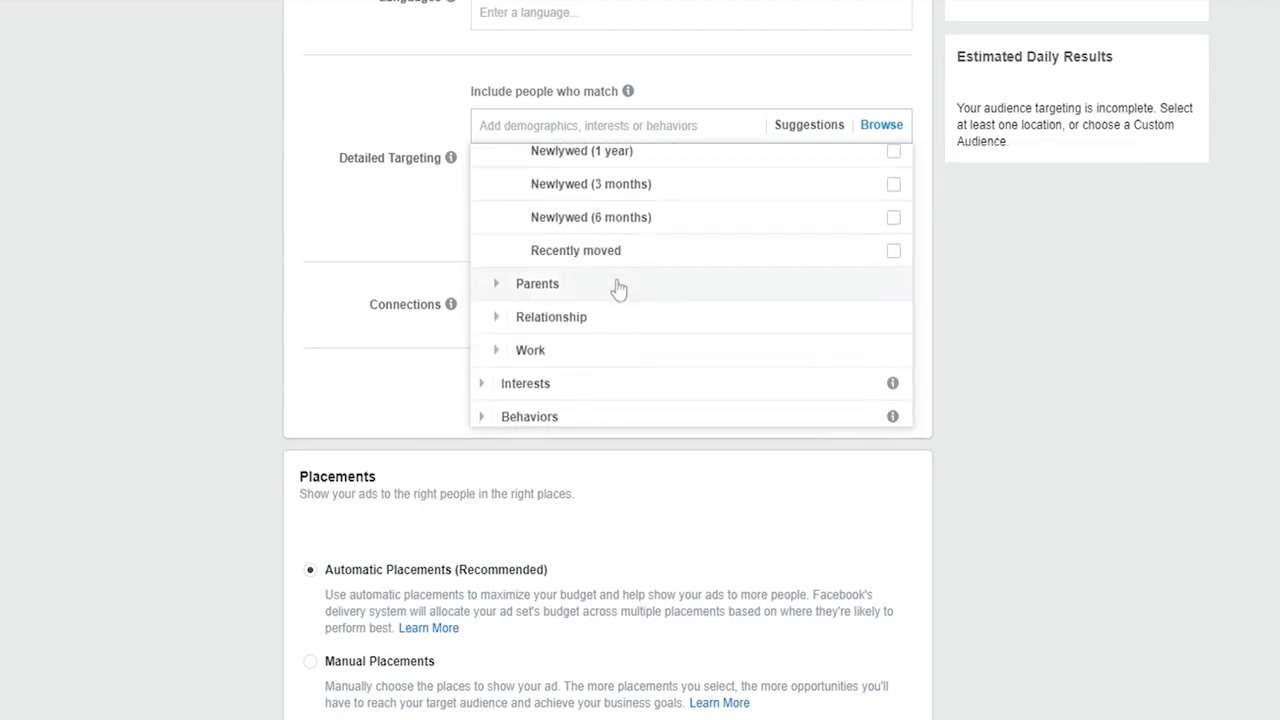
{"action": "scroll", "coordinate": [600, 283], "scroll_direction": "down", "scroll_amount": 1}
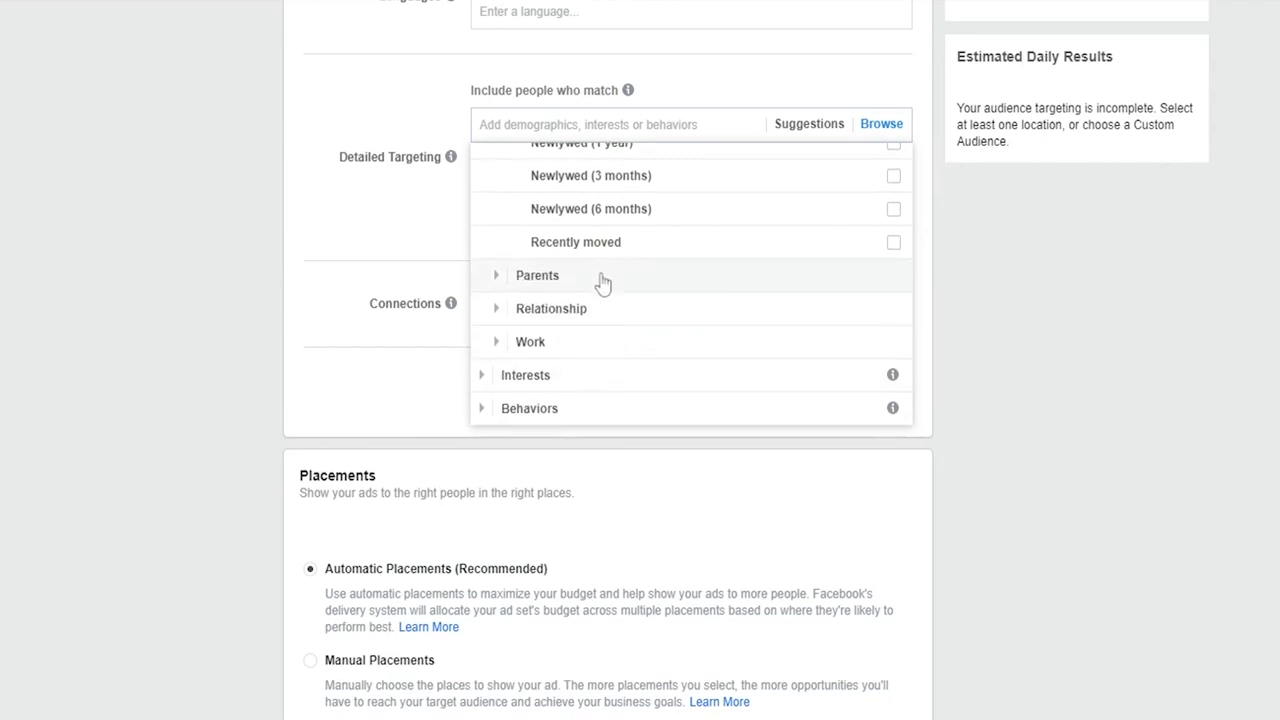
{"action": "scroll", "coordinate": [559, 340], "scroll_direction": "down", "scroll_amount": 1}
{"action": "left_click", "coordinate": [557, 320]}
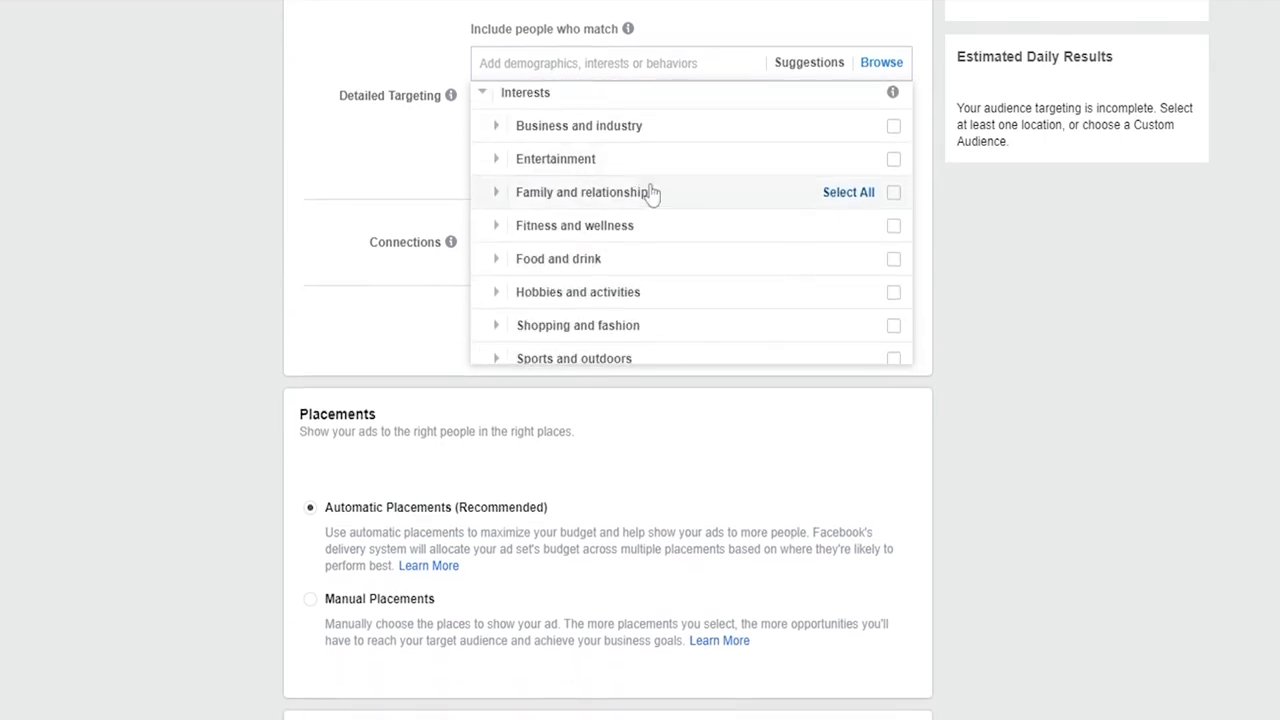
{"action": "left_click", "coordinate": [652, 256]}
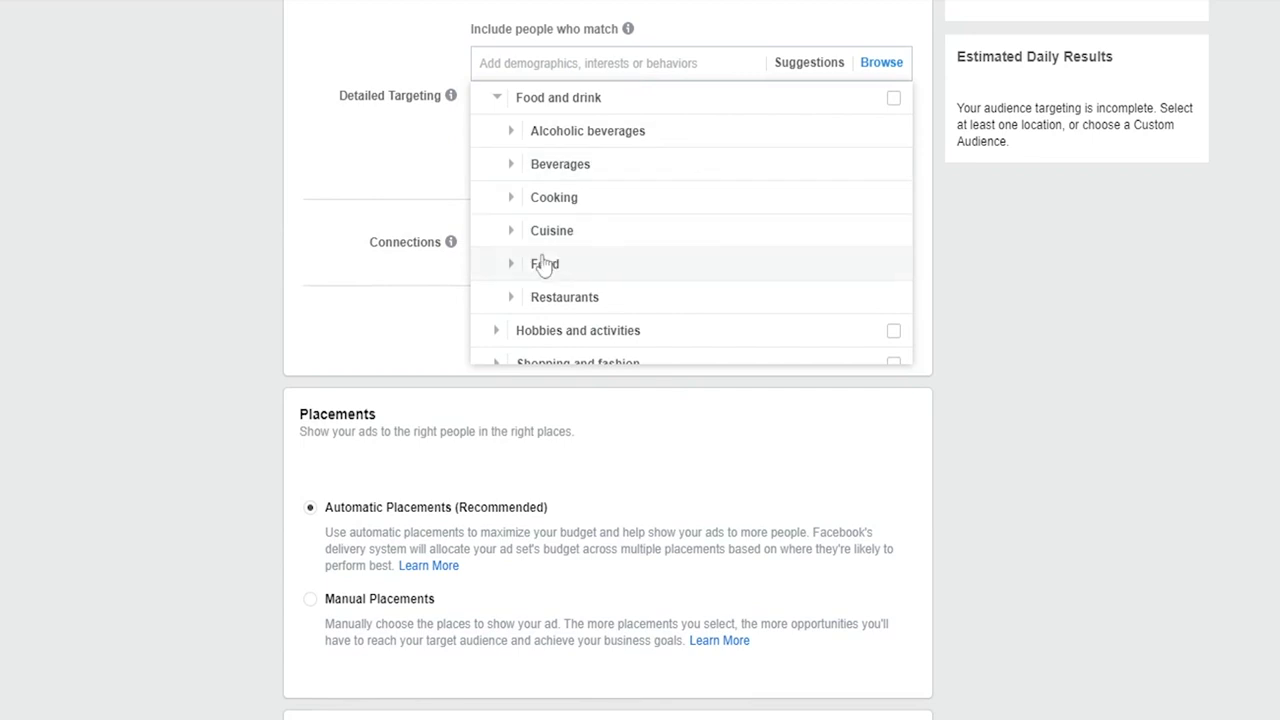
- Look through the remaining interest groups and the options in the Behaviors category of detailed targeting
{"action": "scroll", "coordinate": [678, 255], "scroll_direction": "down", "scroll_amount": 3}
{"action": "scroll", "coordinate": [660, 240], "scroll_direction": "down", "scroll_amount": 3}
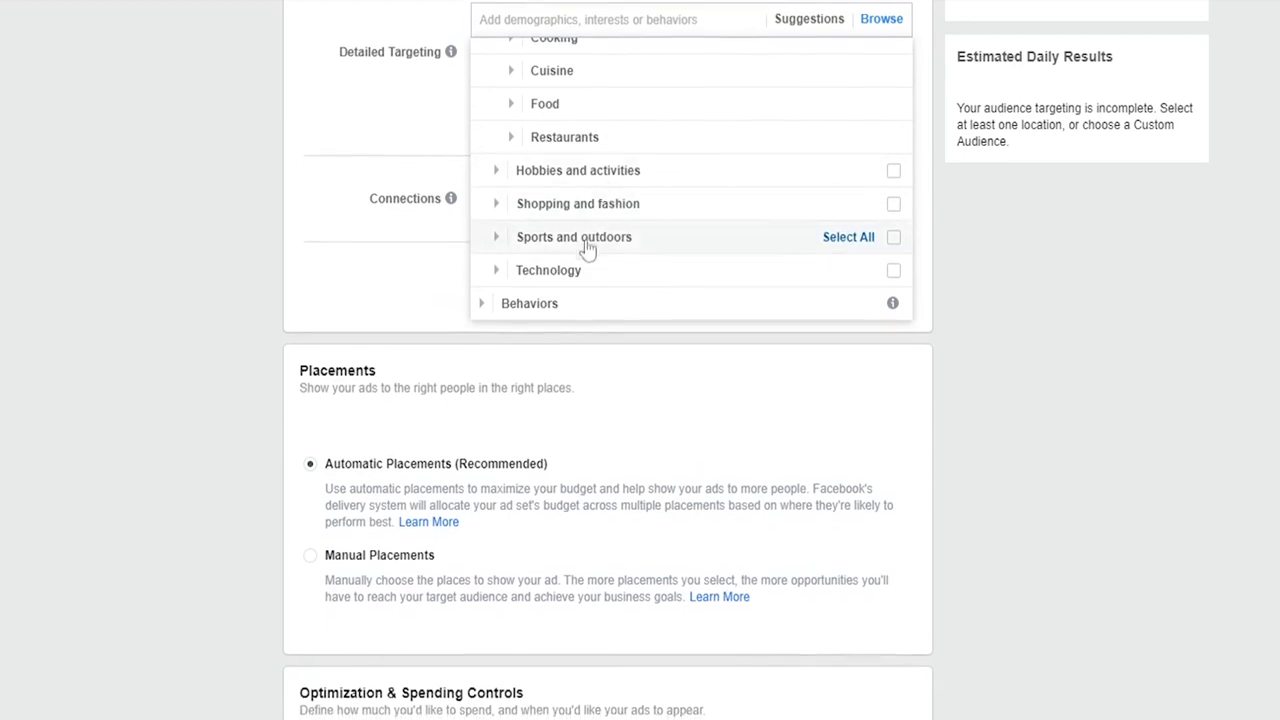
{"action": "scroll", "coordinate": [586, 249], "scroll_direction": "down", "scroll_amount": 5}
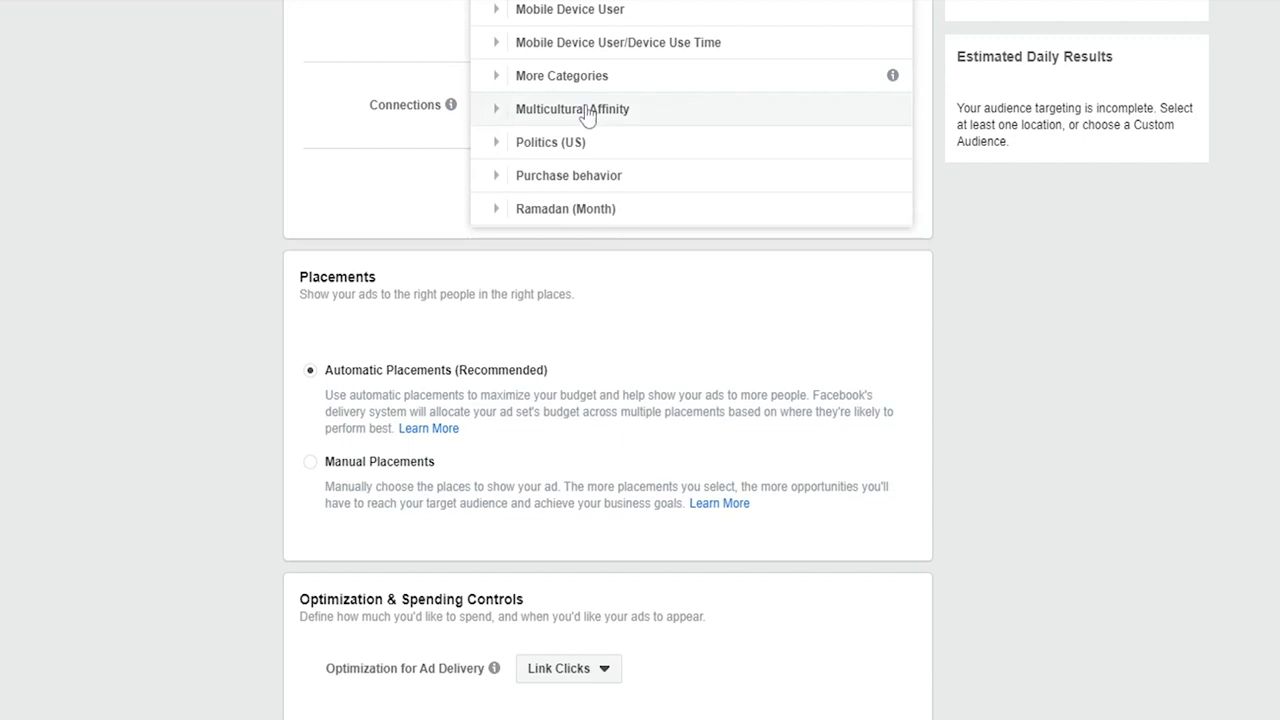
{"action": "scroll", "coordinate": [712, 93], "scroll_direction": "down", "scroll_amount": 1}
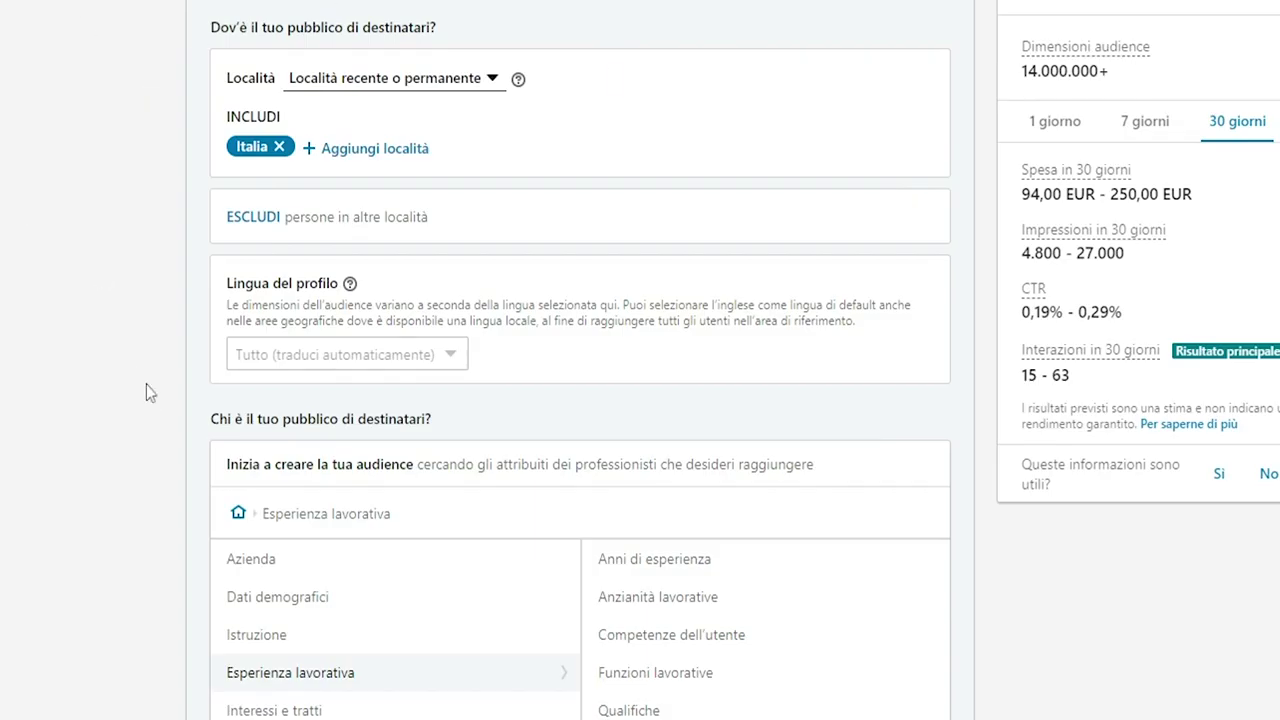
- Switch to the LinkedIn ad campaign and view the location type choices for the Italia audience
{"action": "left_click", "coordinate": [446, 80]}
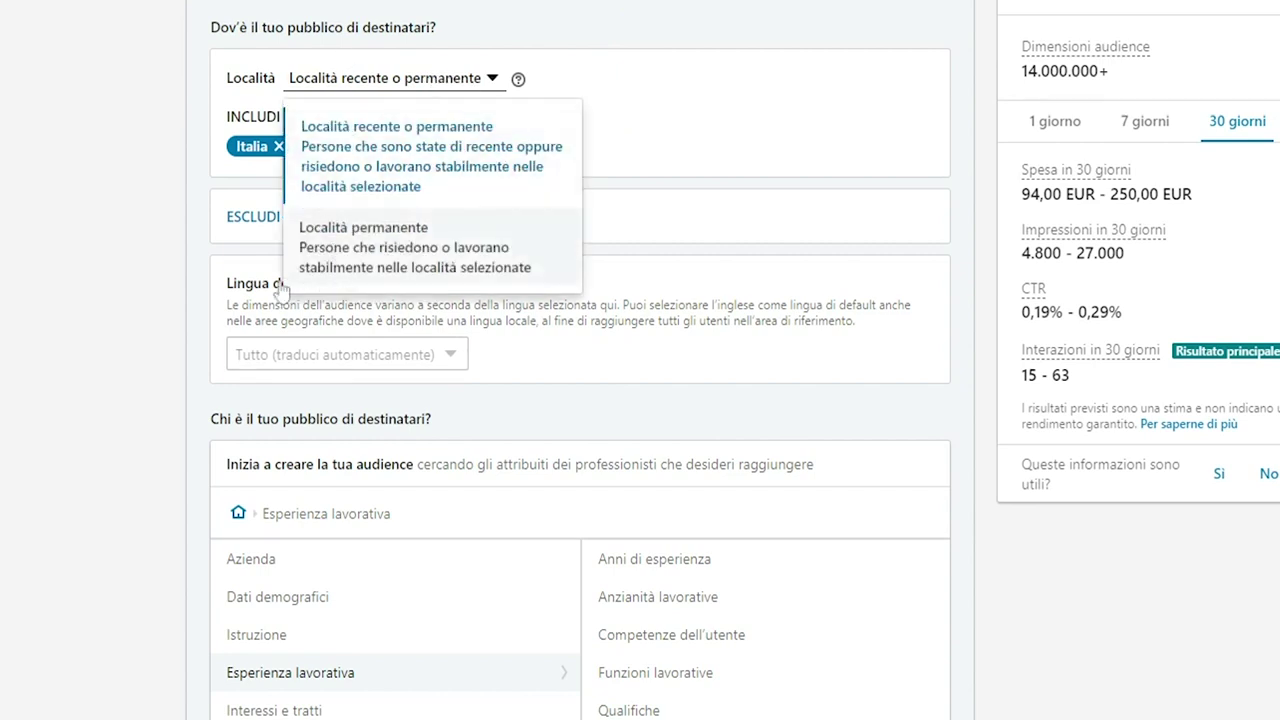
{"action": "scroll", "coordinate": [170, 390], "scroll_direction": "down", "scroll_amount": 3}
{"action": "scroll", "coordinate": [160, 407], "scroll_direction": "down", "scroll_amount": 1}
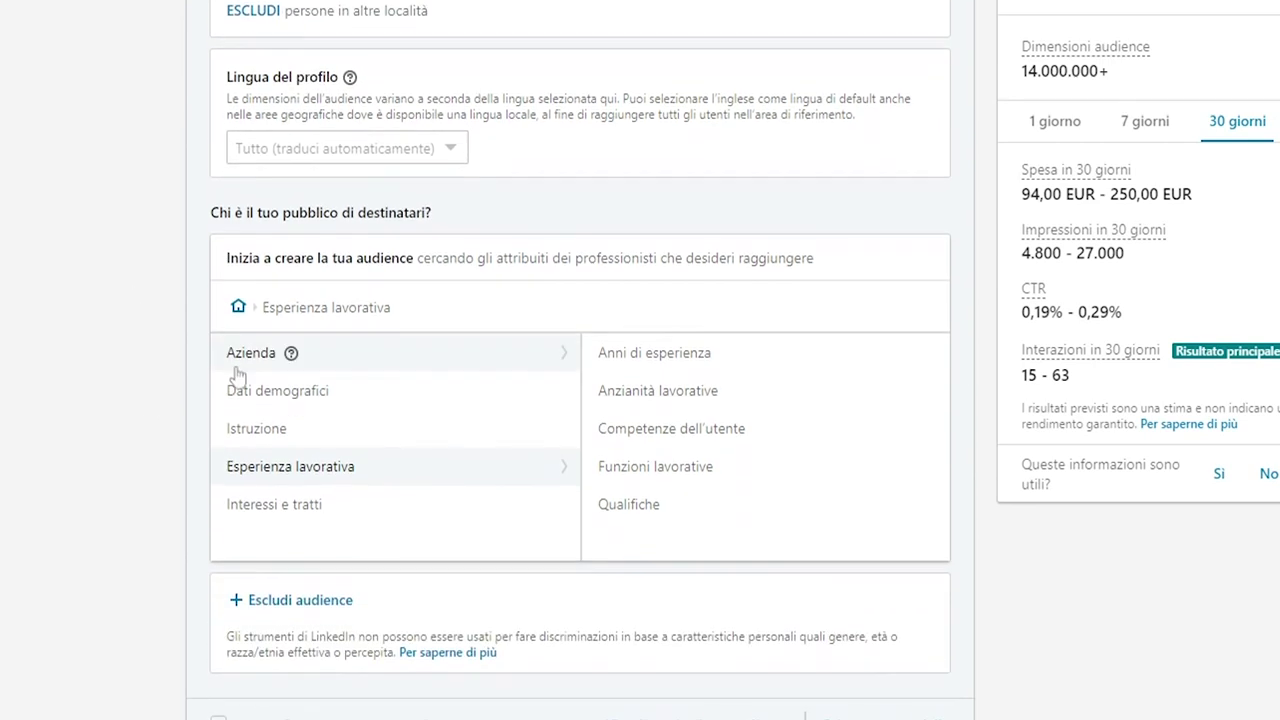
- Show the Azienda audience attributes and look through them from Categoria azienda to Tasso di crescita dell'azienda
{"action": "left_click", "coordinate": [253, 365]}
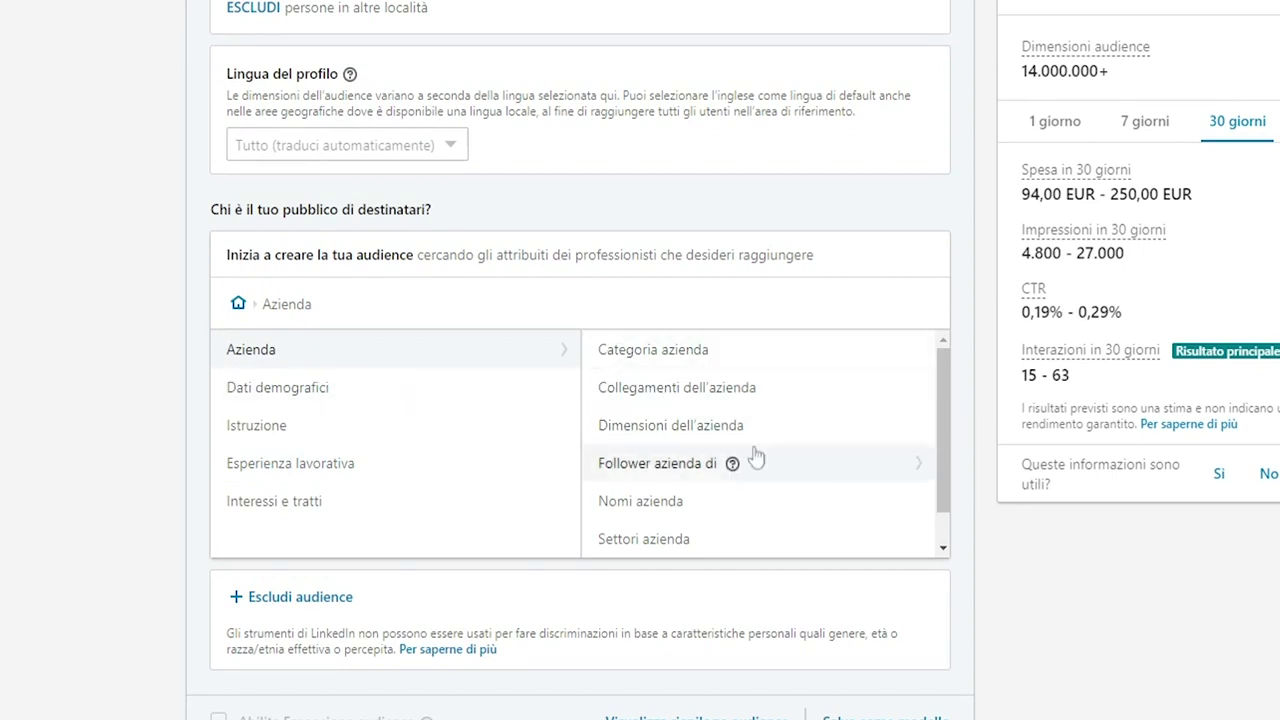
{"action": "scroll", "coordinate": [937, 372], "scroll_direction": "down", "scroll_amount": 1}
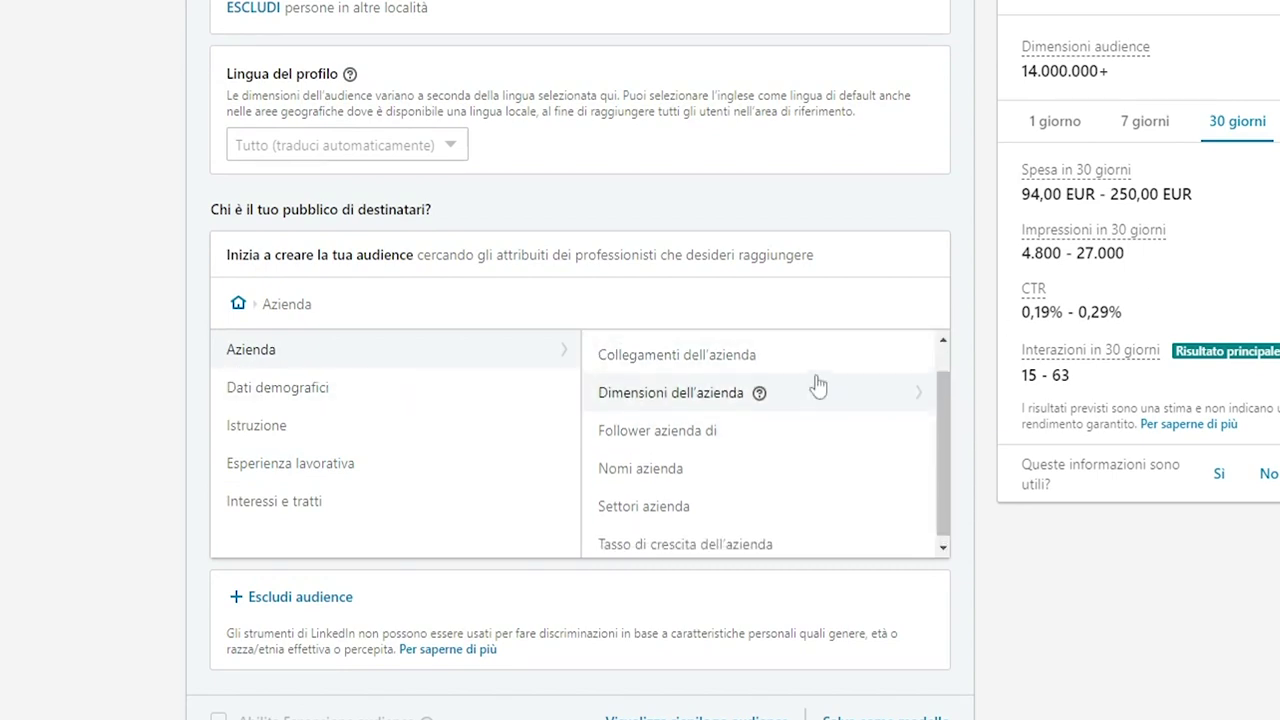
{"action": "scroll", "coordinate": [712, 346], "scroll_direction": "up", "scroll_amount": 2}
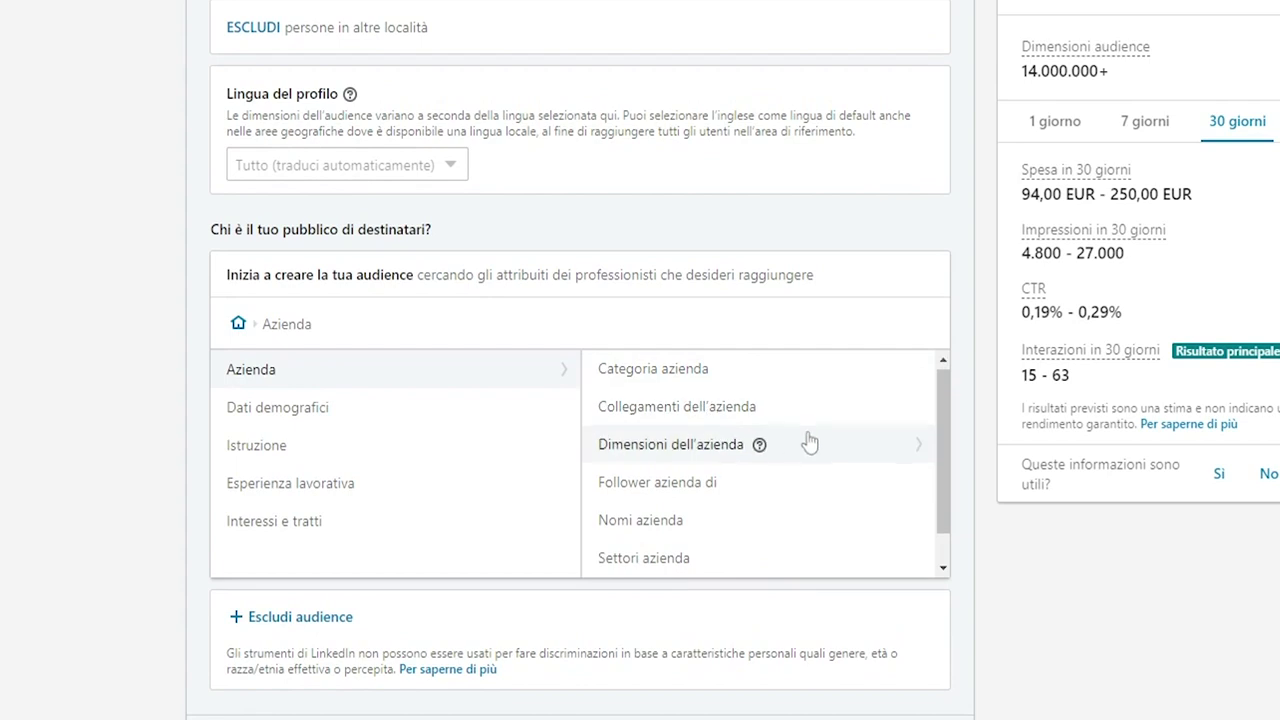
{"action": "scroll", "coordinate": [740, 425], "scroll_direction": "down", "scroll_amount": 2}
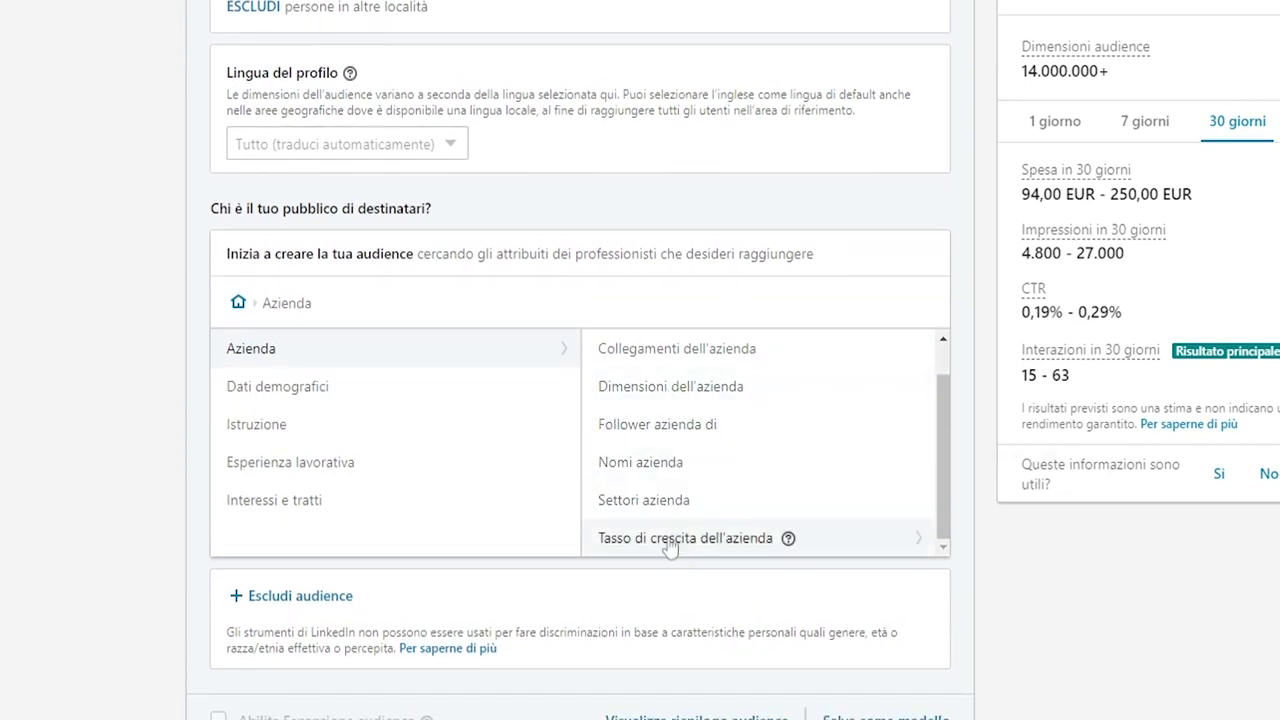
- View the Esperienza lavorativa audience attributes, then open the Interessi e tratti category
{"action": "mouse_move", "coordinate": [291, 470]}
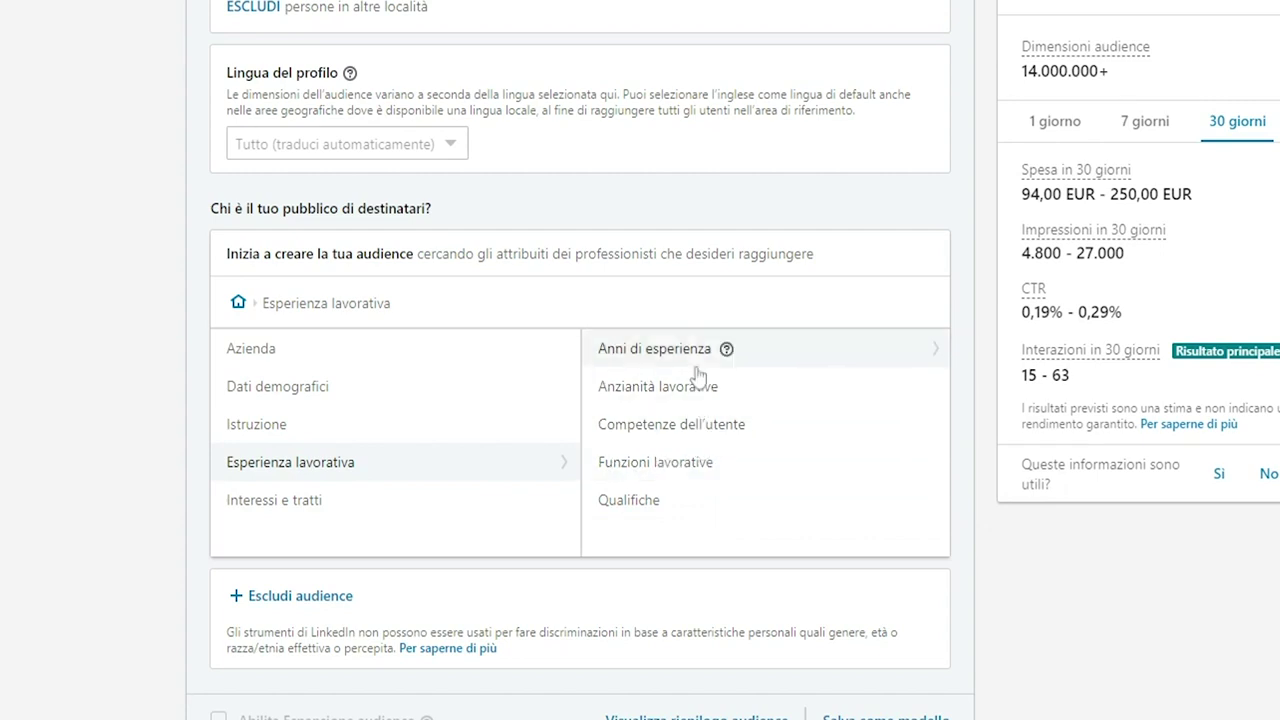
{"action": "mouse_move", "coordinate": [338, 501]}
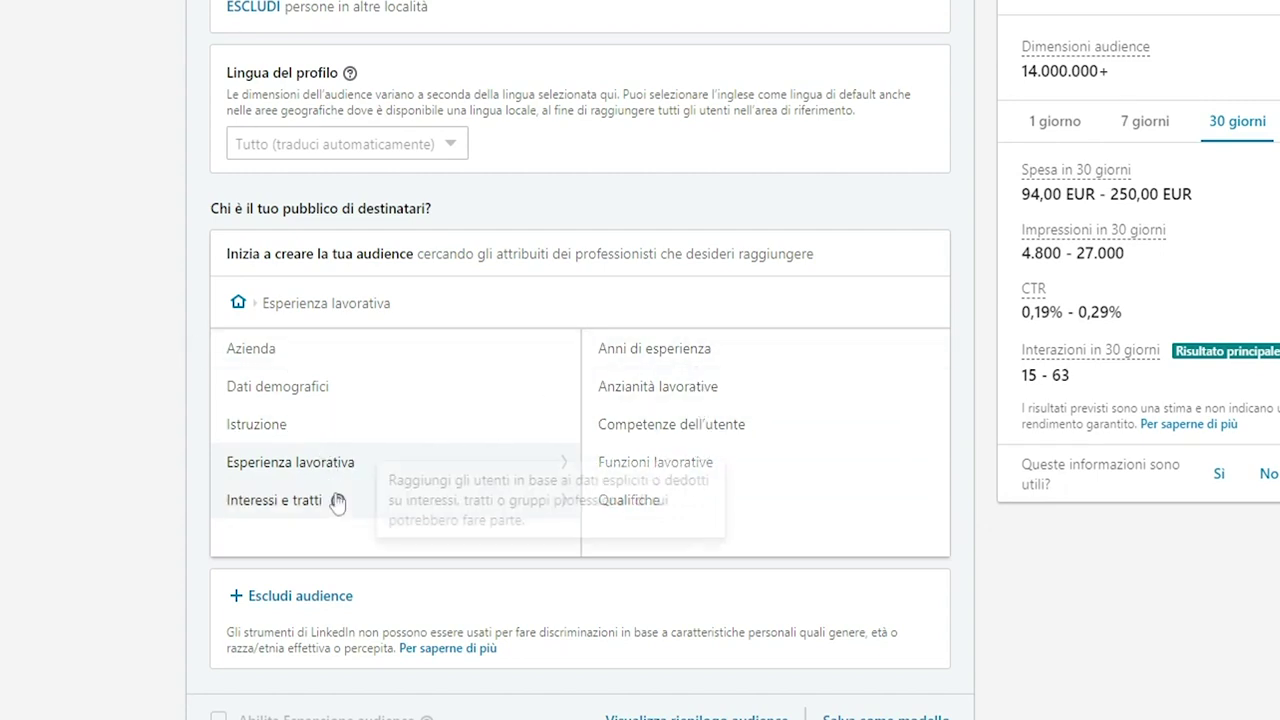
{"action": "left_click", "coordinate": [255, 508]}
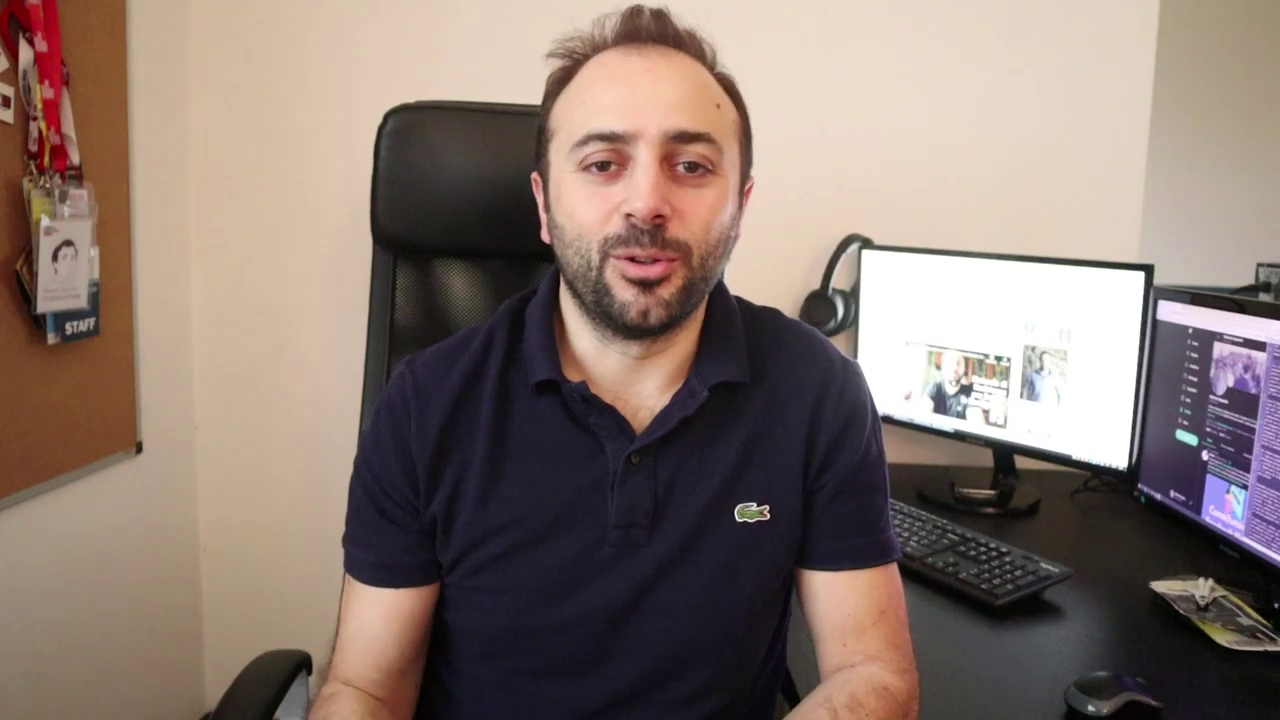